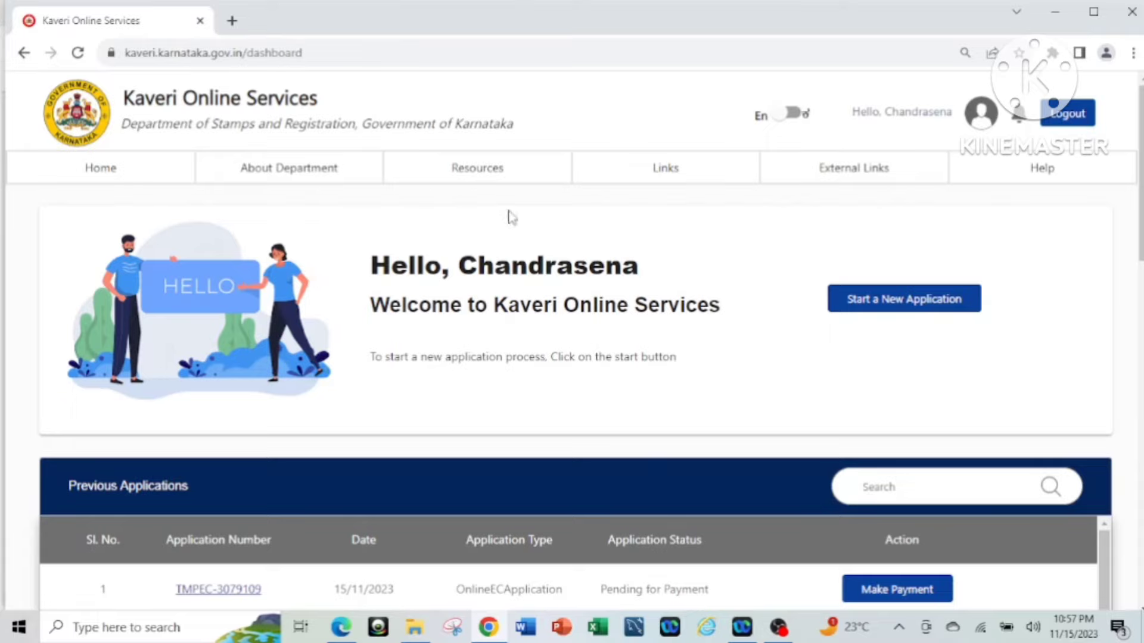
- Start a new application and choose the Certified Copy (Online CC) service to see its prerequisites
left_click(307, 54)
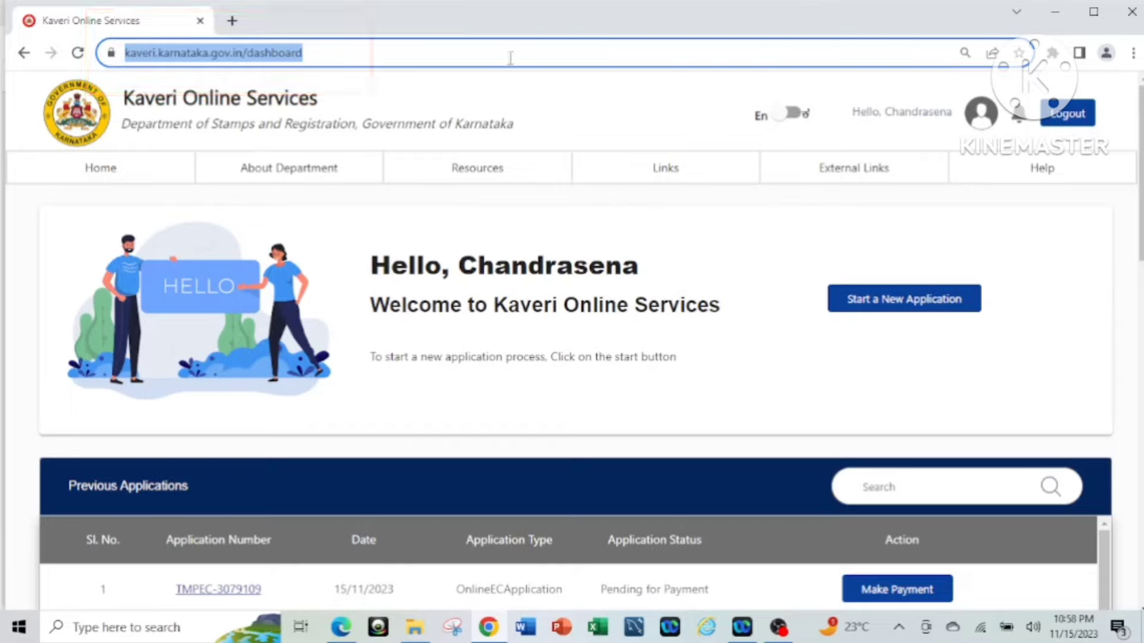
left_click(879, 386)
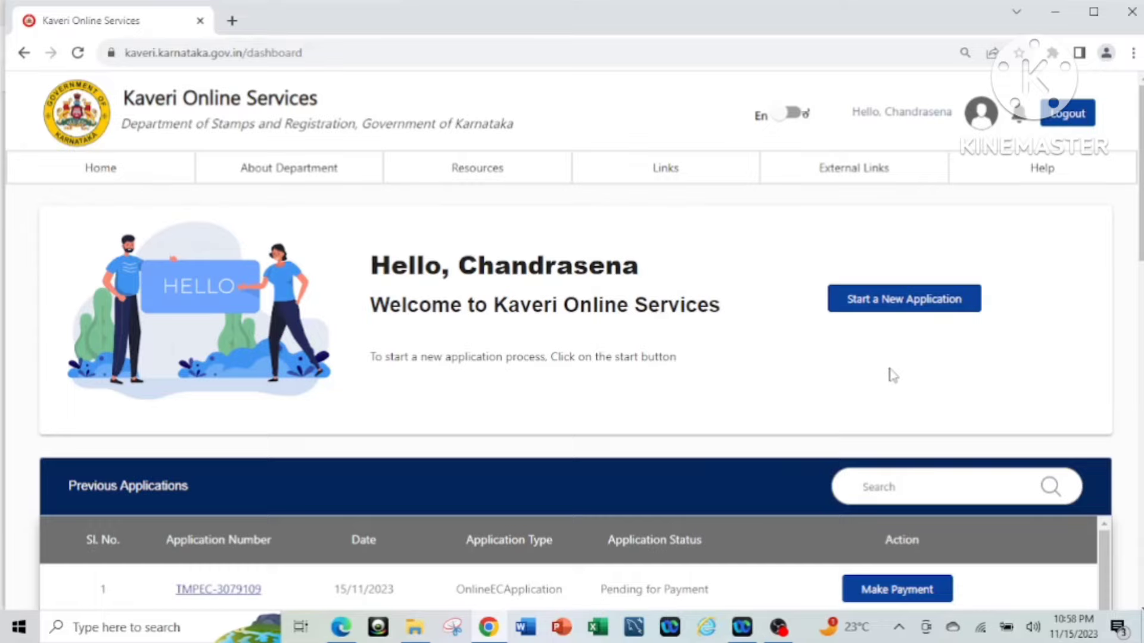
left_click(900, 311)
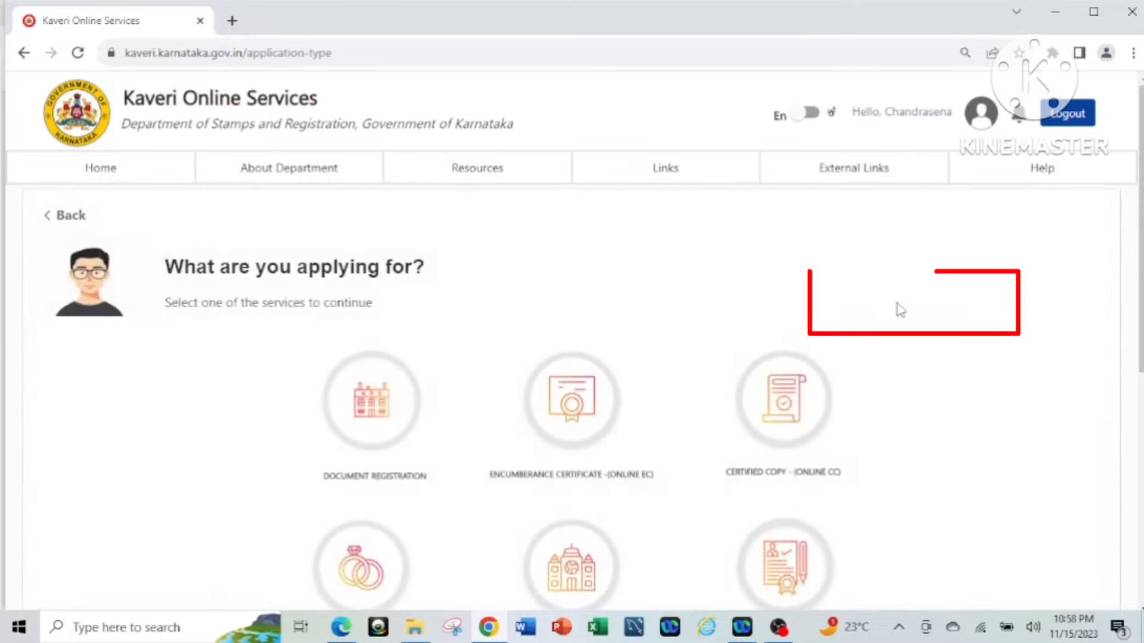
scroll(246, 400, "down", 1)
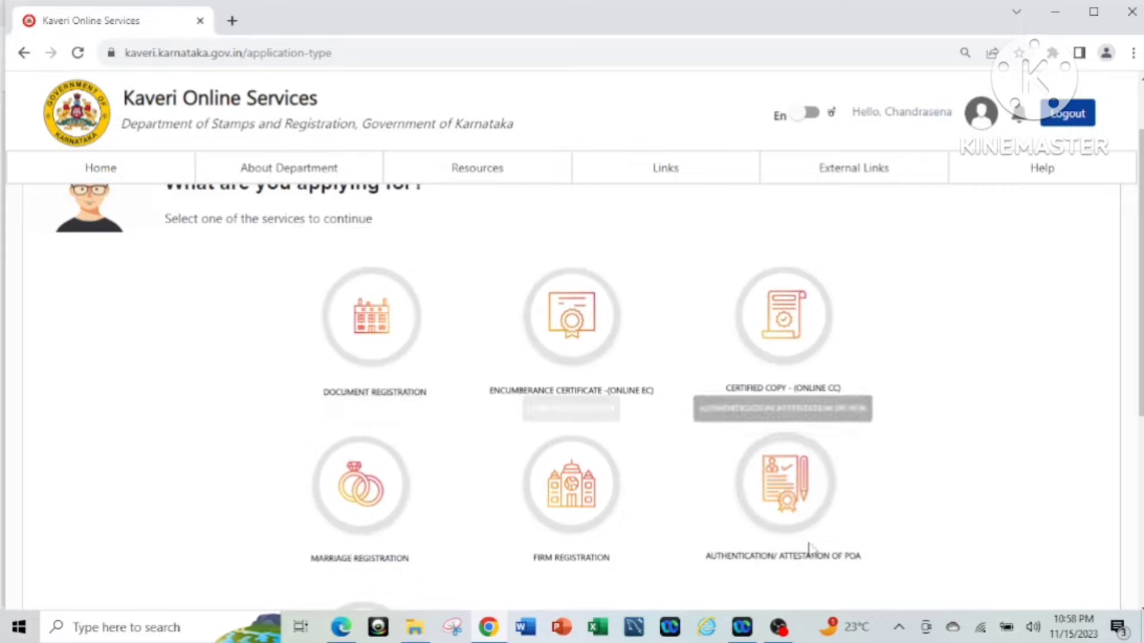
scroll(971, 545, "up", 2)
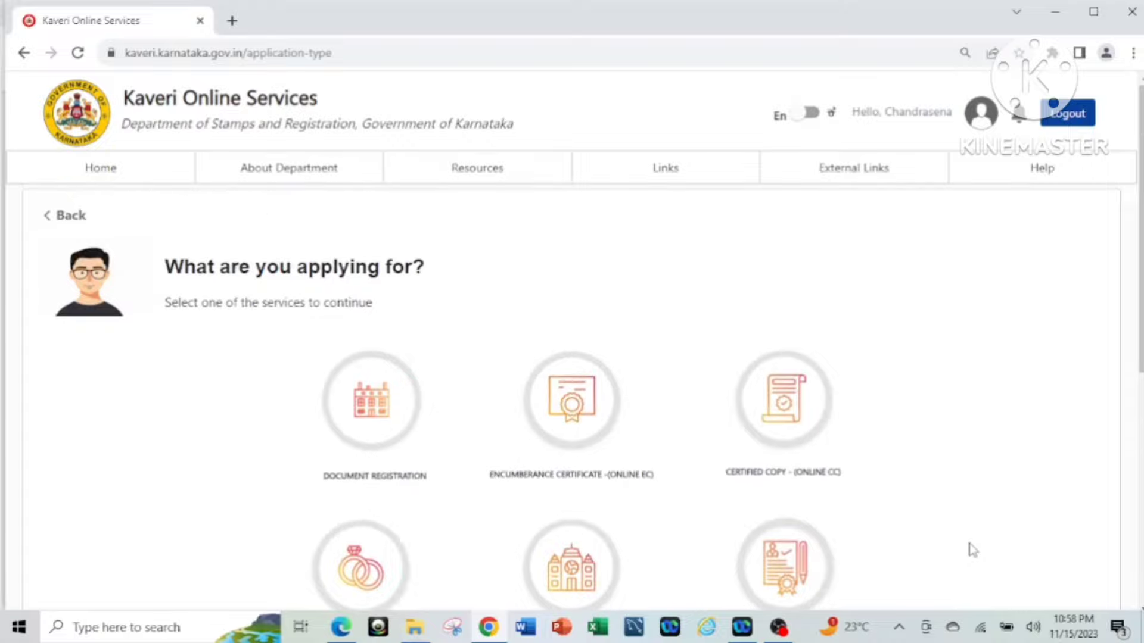
left_click(782, 422)
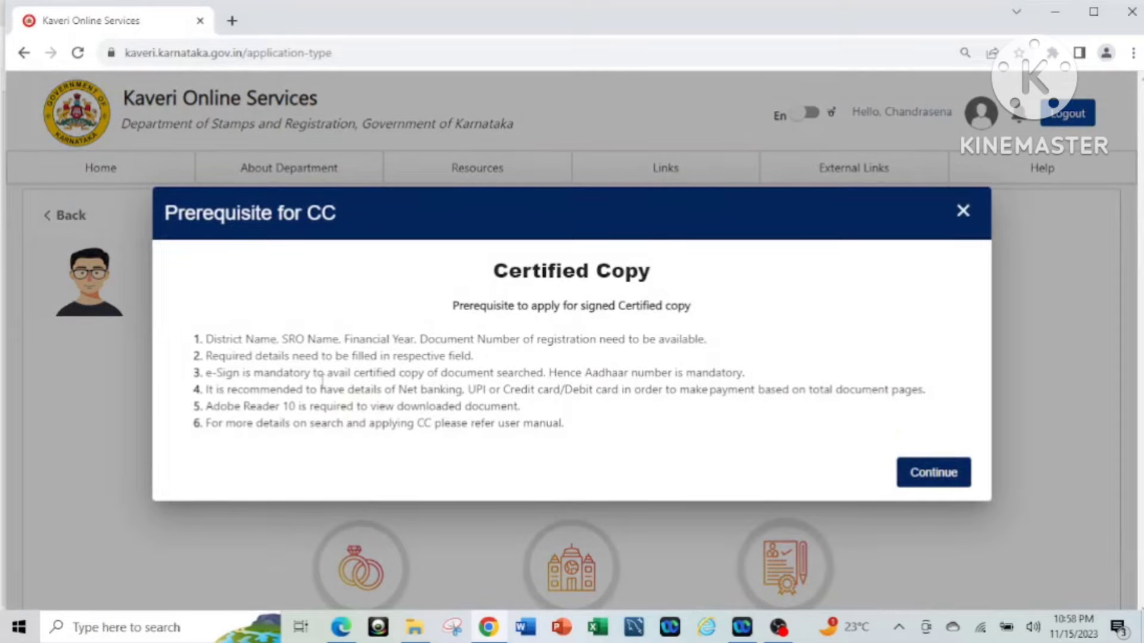
- Accept the CC prerequisites and set Document Type to Document Registration
left_click(933, 473)
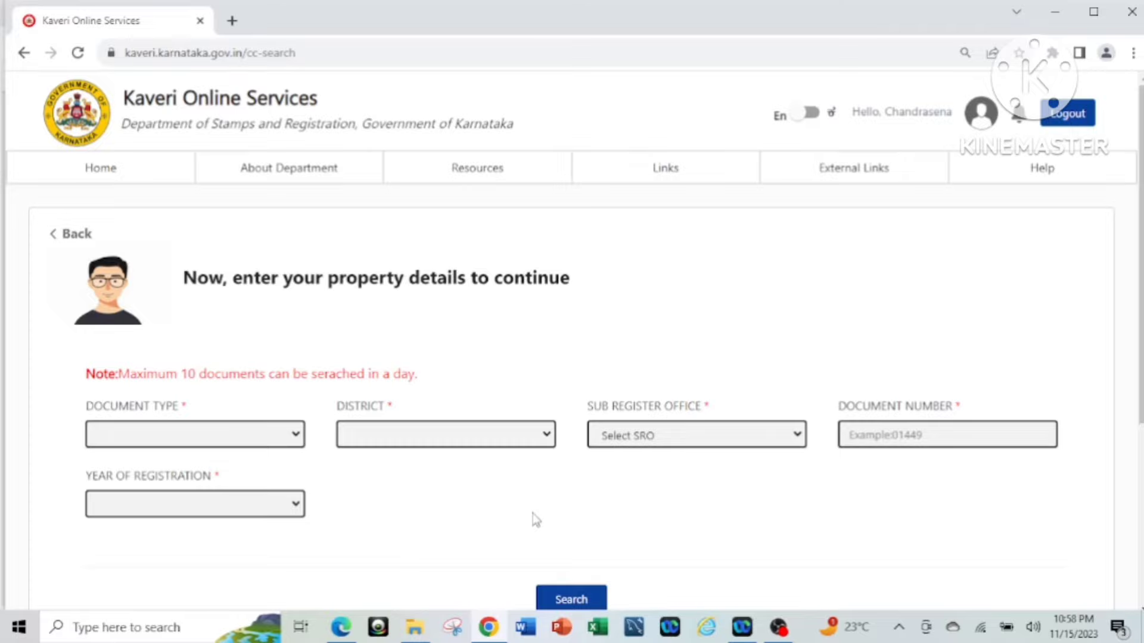
left_click(238, 439)
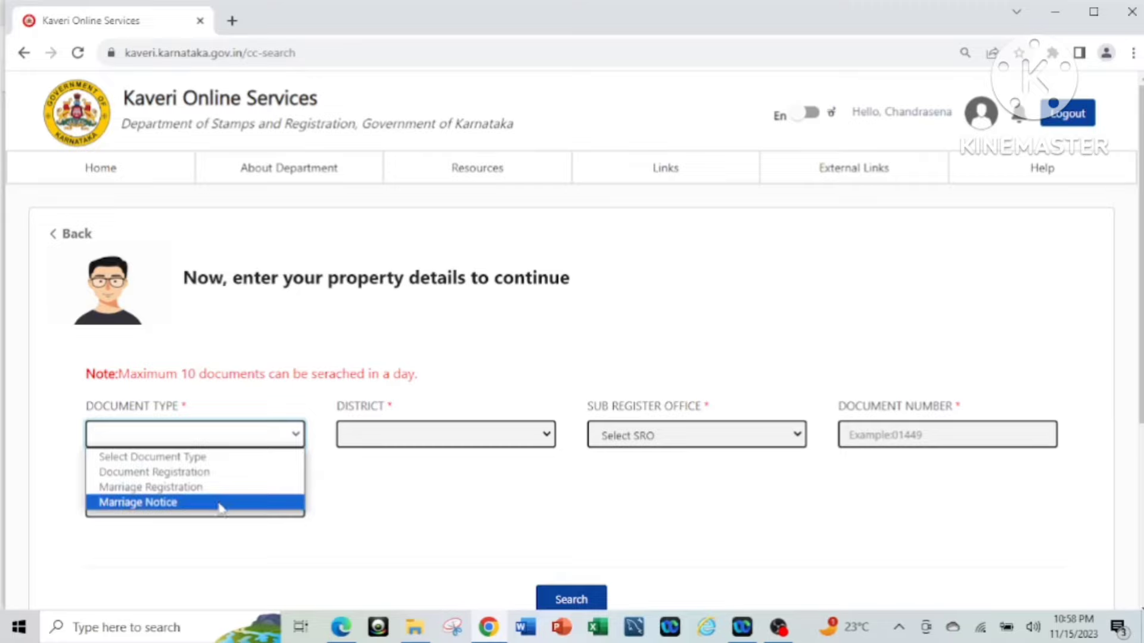
left_click(248, 475)
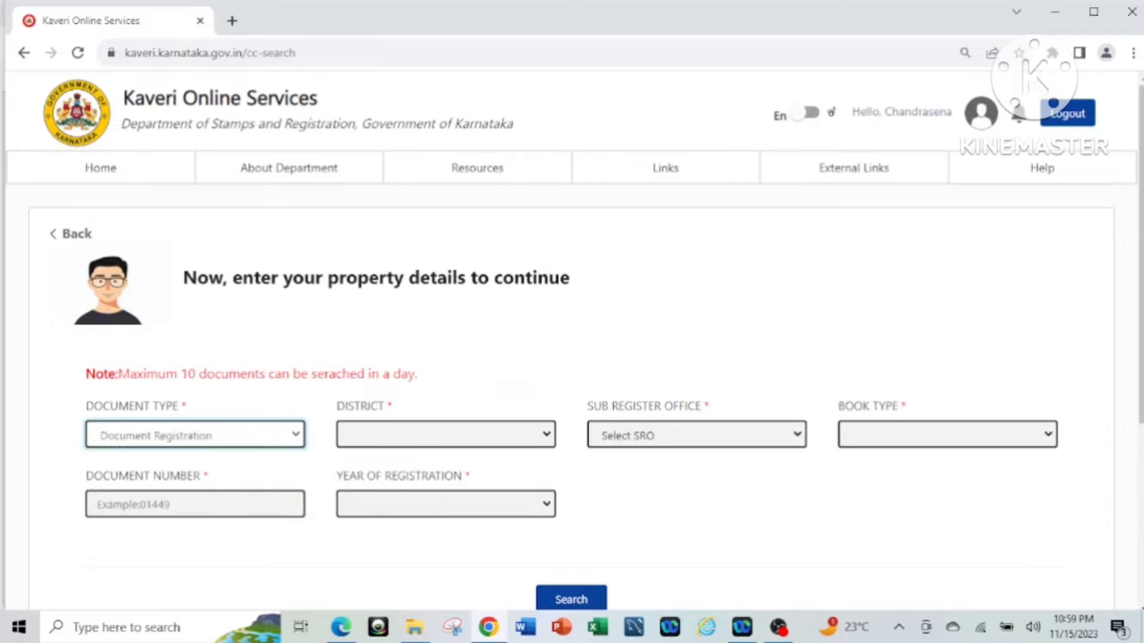
- Select Mandya as district and Srirangapatna as sub-registrar office
left_click(501, 438)
scroll(459, 268, "down", 5)
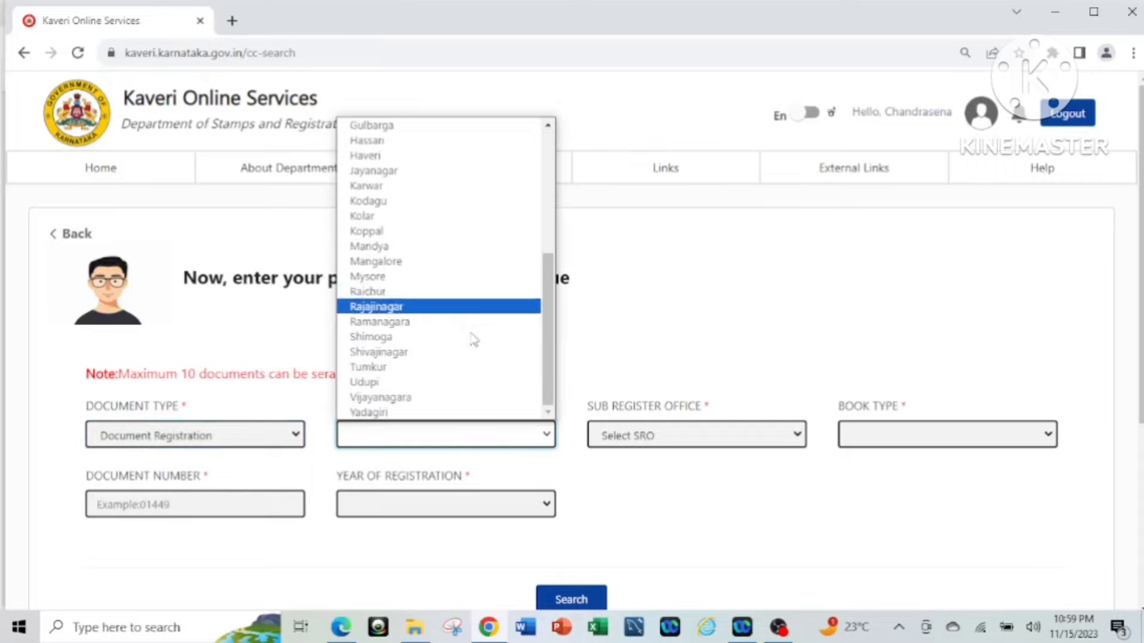
left_click(463, 247)
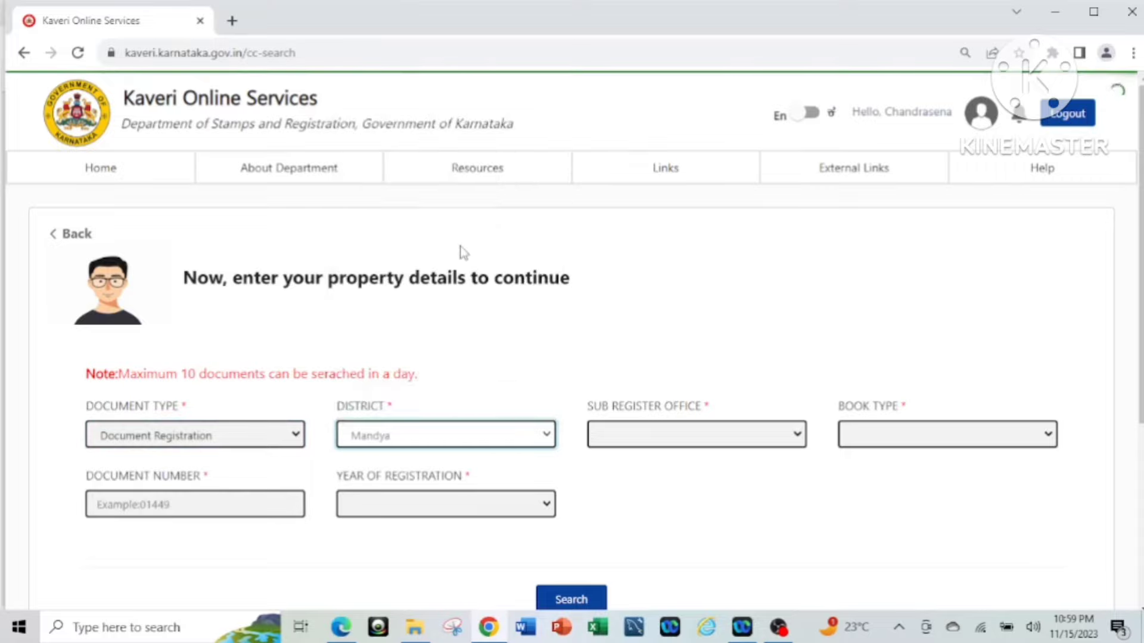
left_click(659, 442)
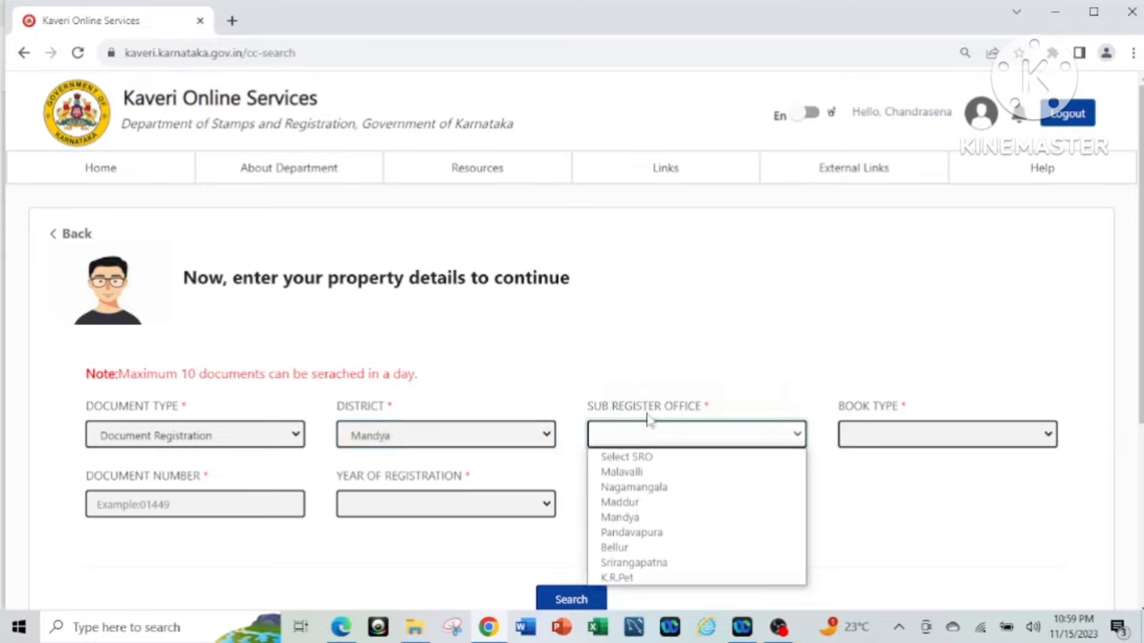
left_click(690, 569)
- Choose Book-1 as book type and enter document number 09236 from the deed PDF
left_click(956, 443)
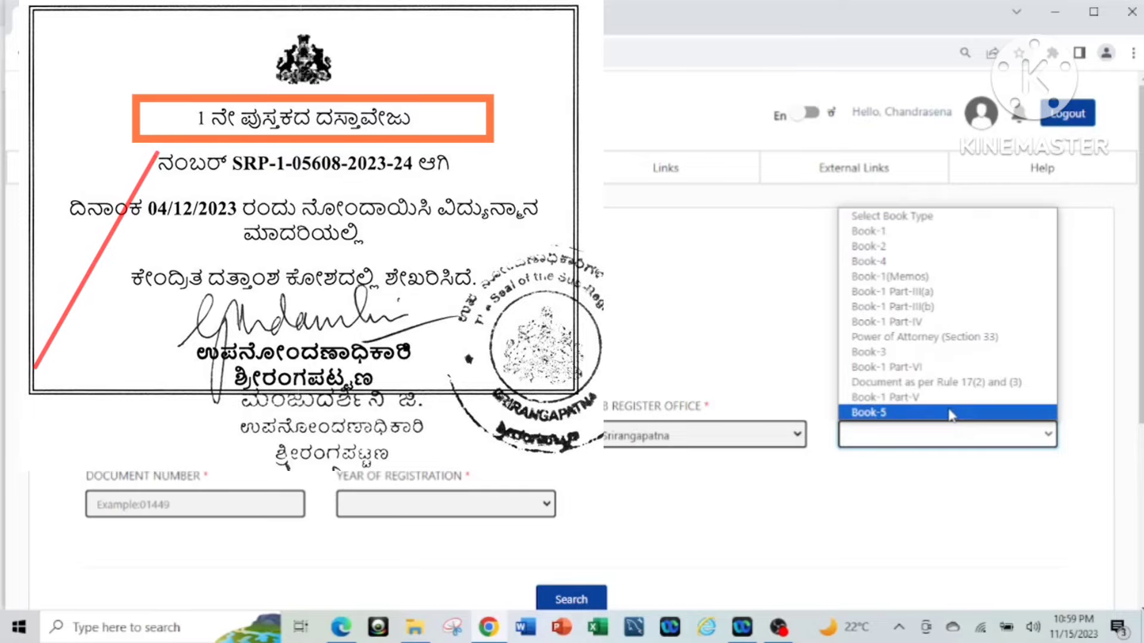
left_click(913, 232)
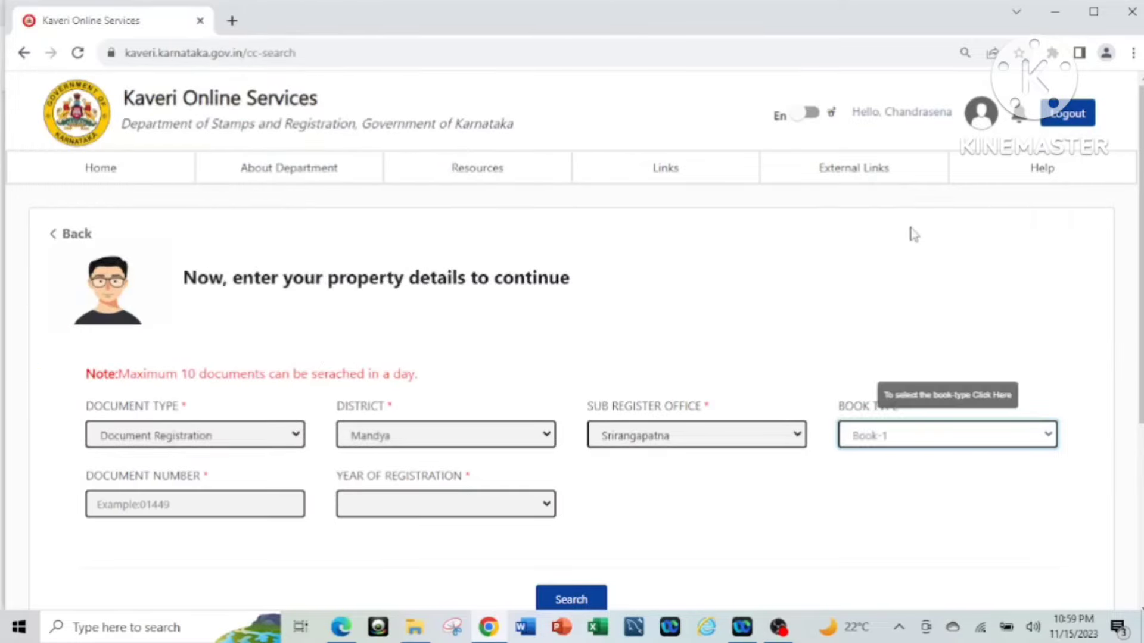
scroll(949, 495, "down", 1)
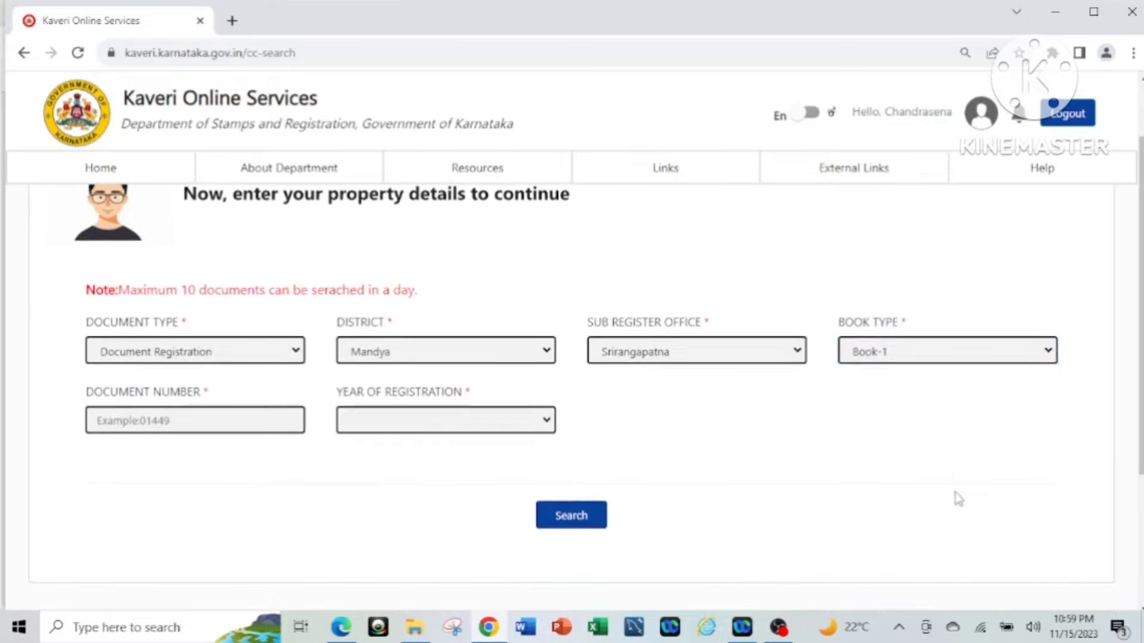
left_click(228, 423)
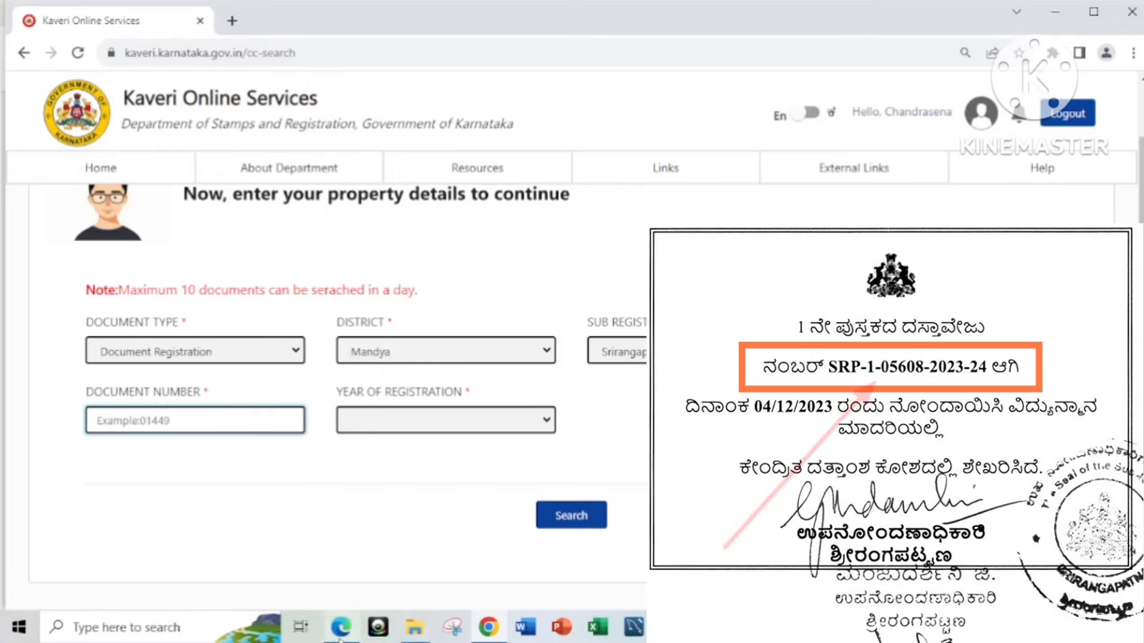
mouse_move(382, 634)
left_click(356, 581)
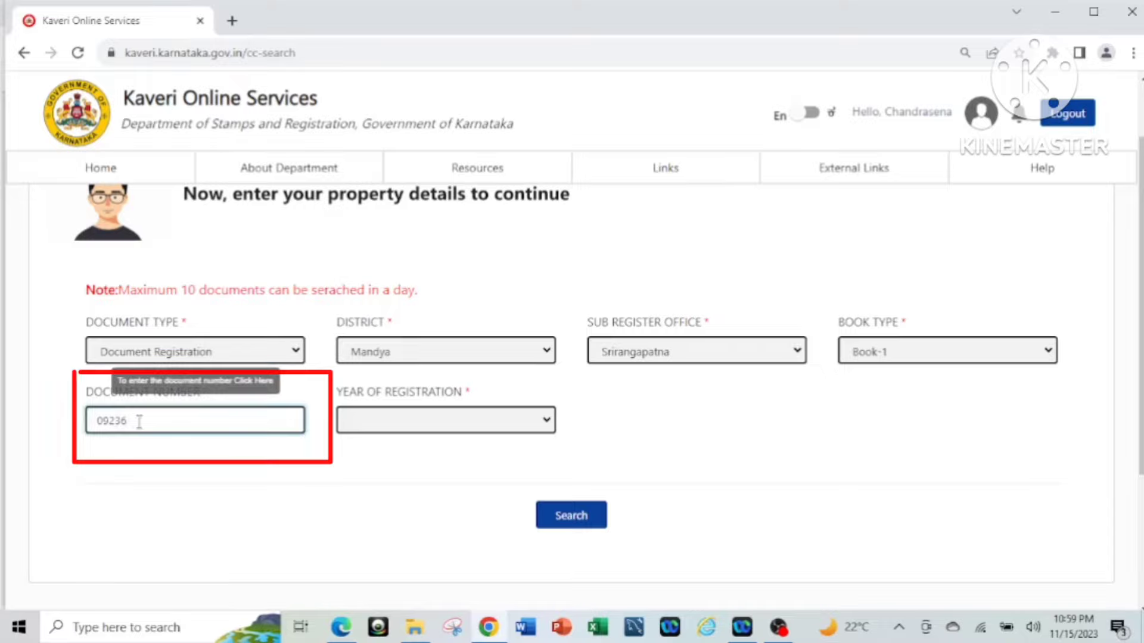
- Select 2022-23 as the year of registration
left_click(518, 424)
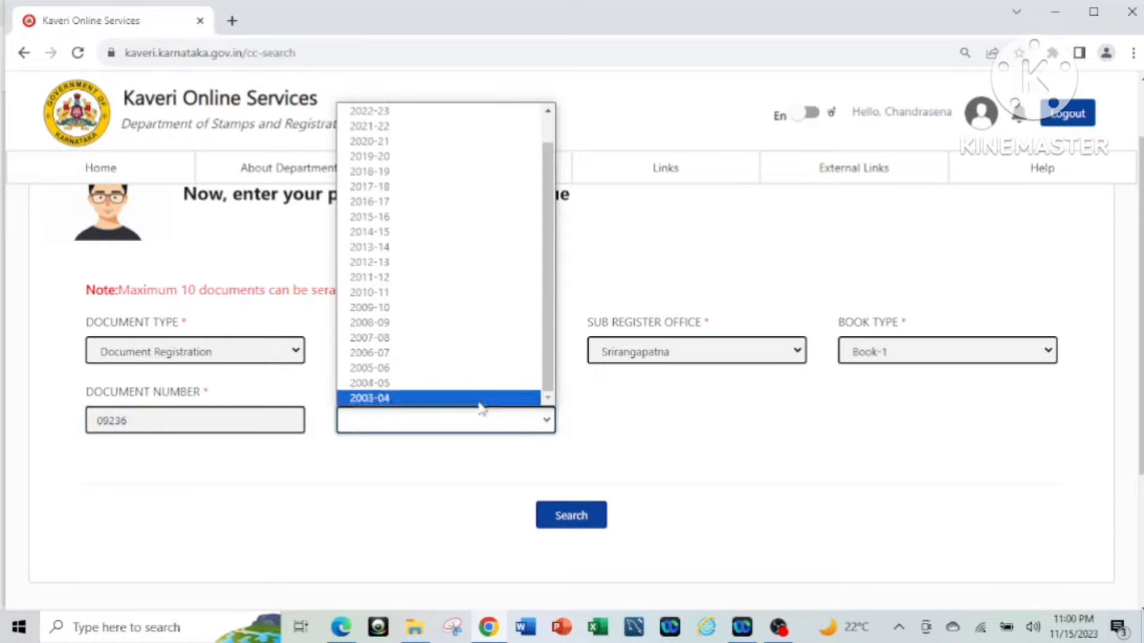
scroll(459, 250, "up", 1)
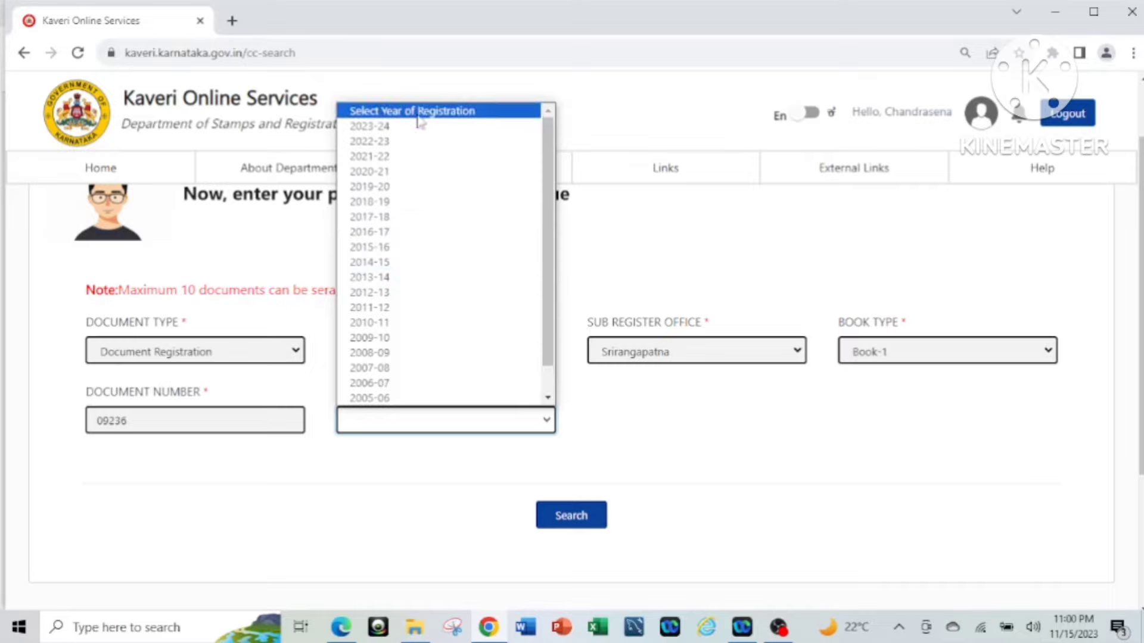
left_click(415, 147)
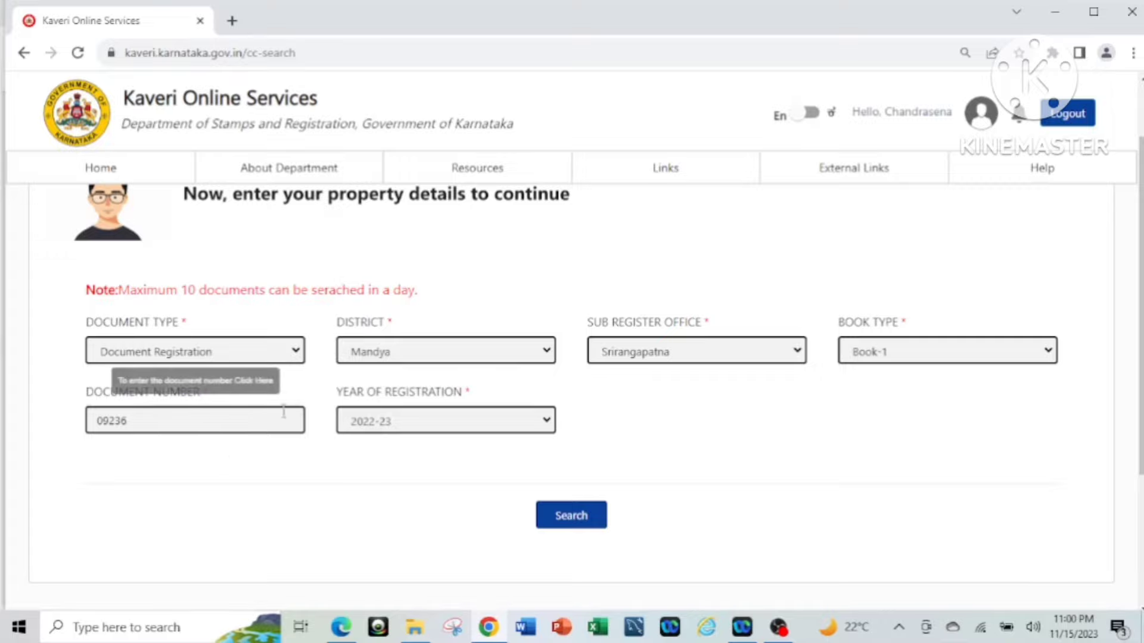
scroll(793, 458, "down", 1)
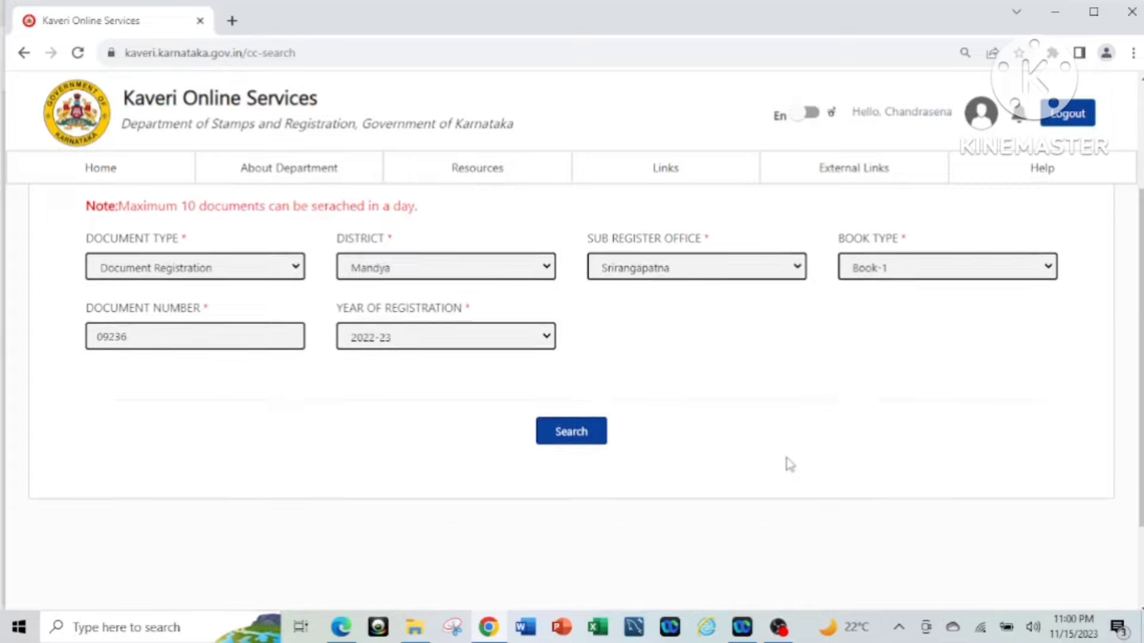
scroll(840, 457, "up", 3)
scroll(844, 457, "down", 1)
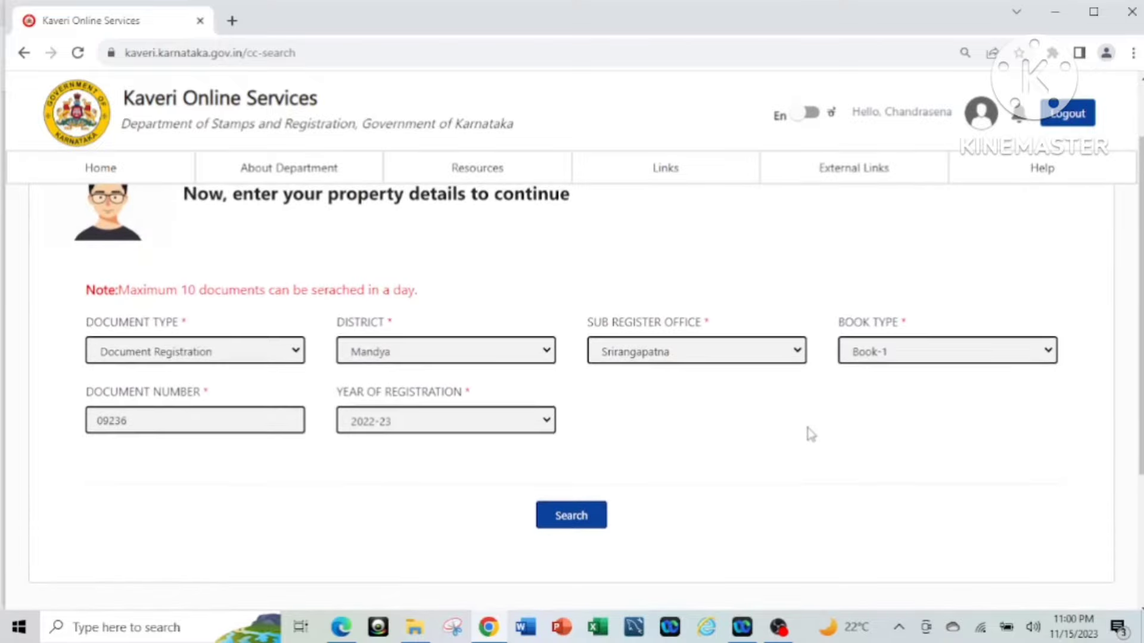
left_click(574, 524)
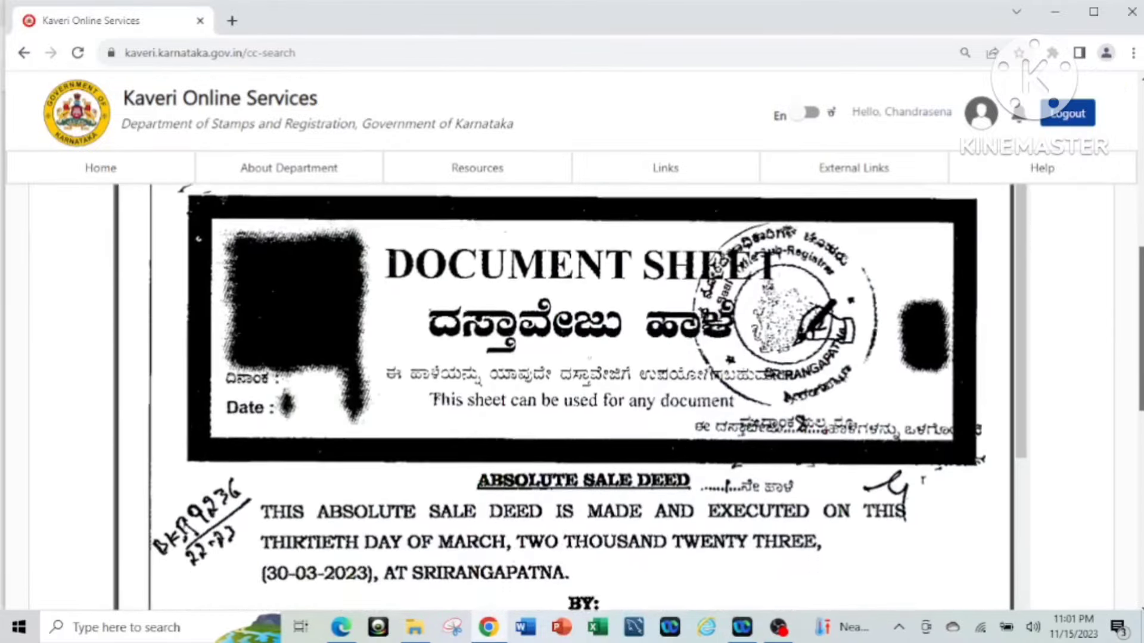
scroll(572, 393, "down", 3)
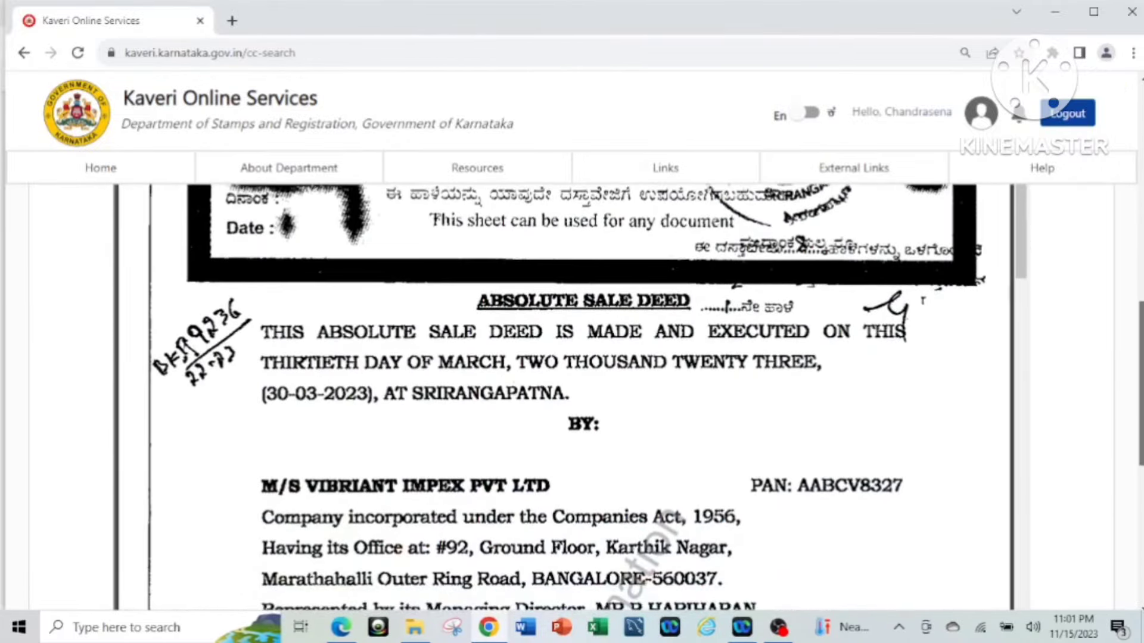
scroll(572, 393, "down", 2)
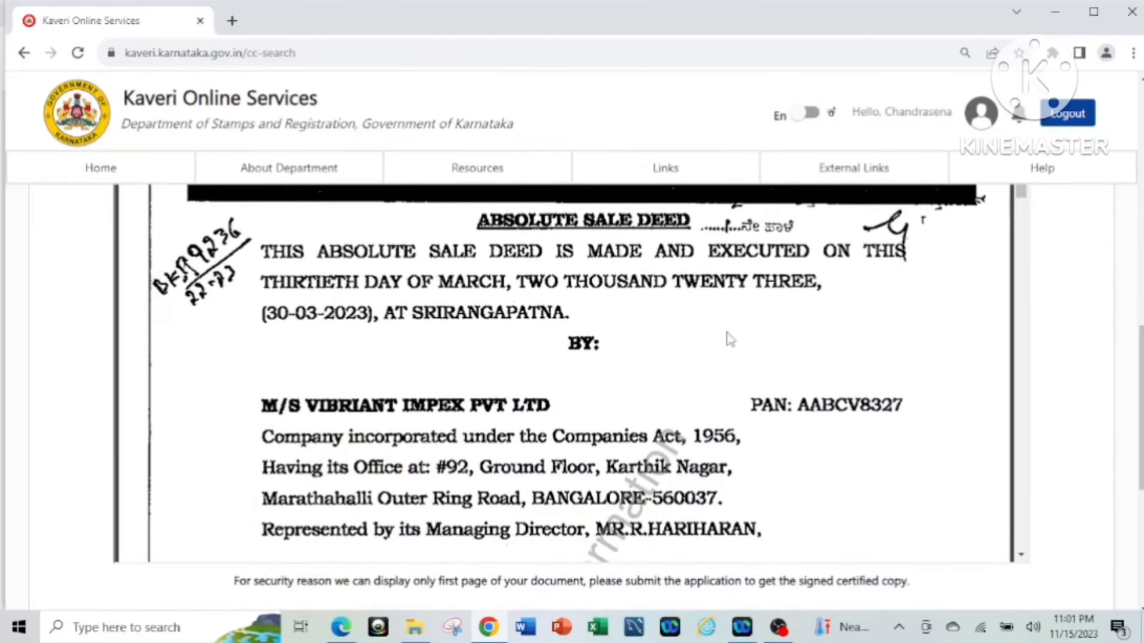
scroll(935, 424, "up", 5)
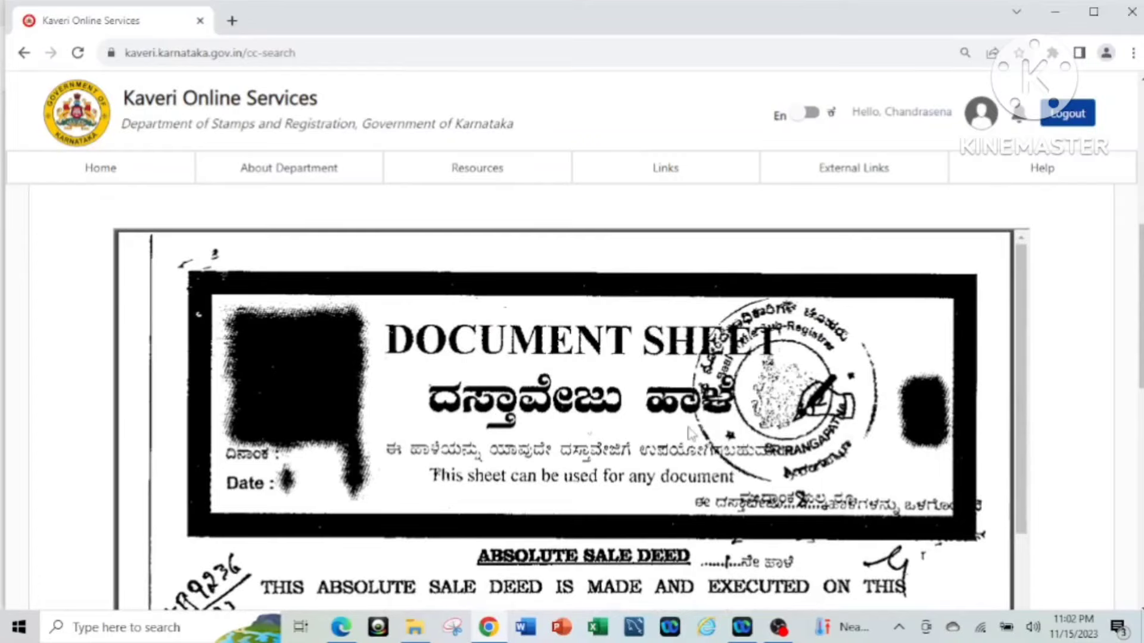
scroll(690, 434, "down", 1)
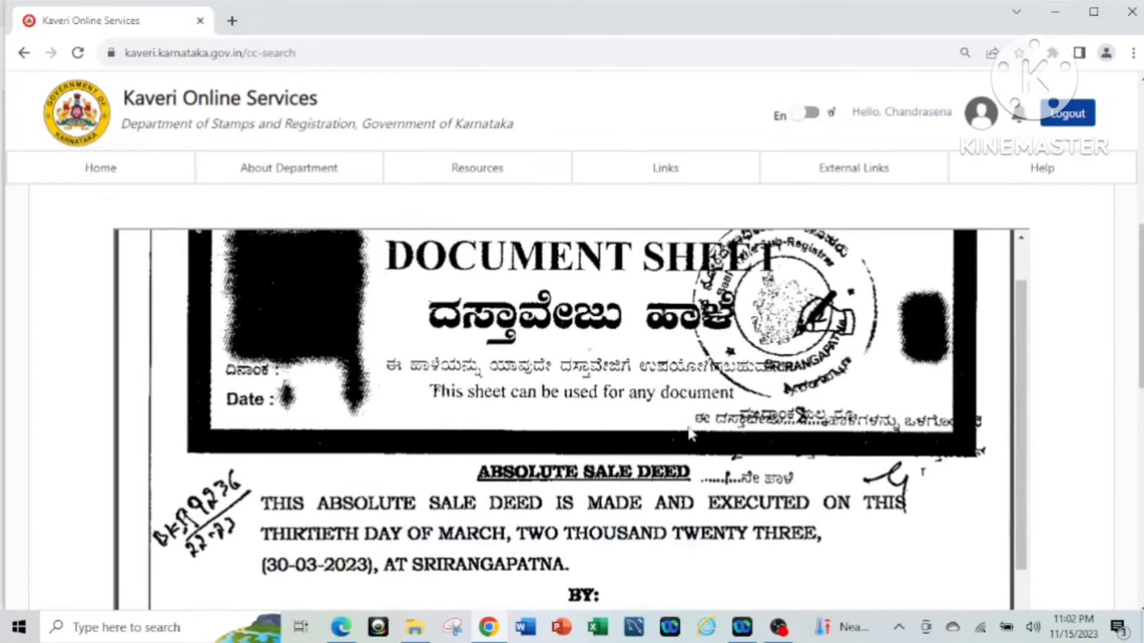
scroll(1047, 451, "down", 6)
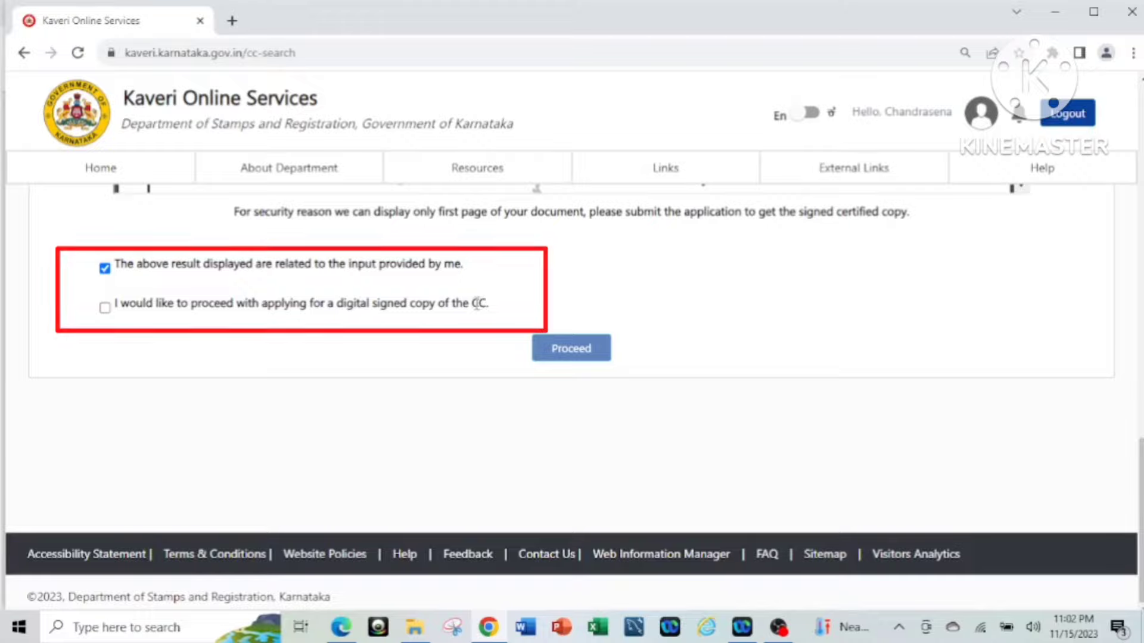
- Agree to apply for a digitally signed copy of the CC and proceed
left_click(104, 308)
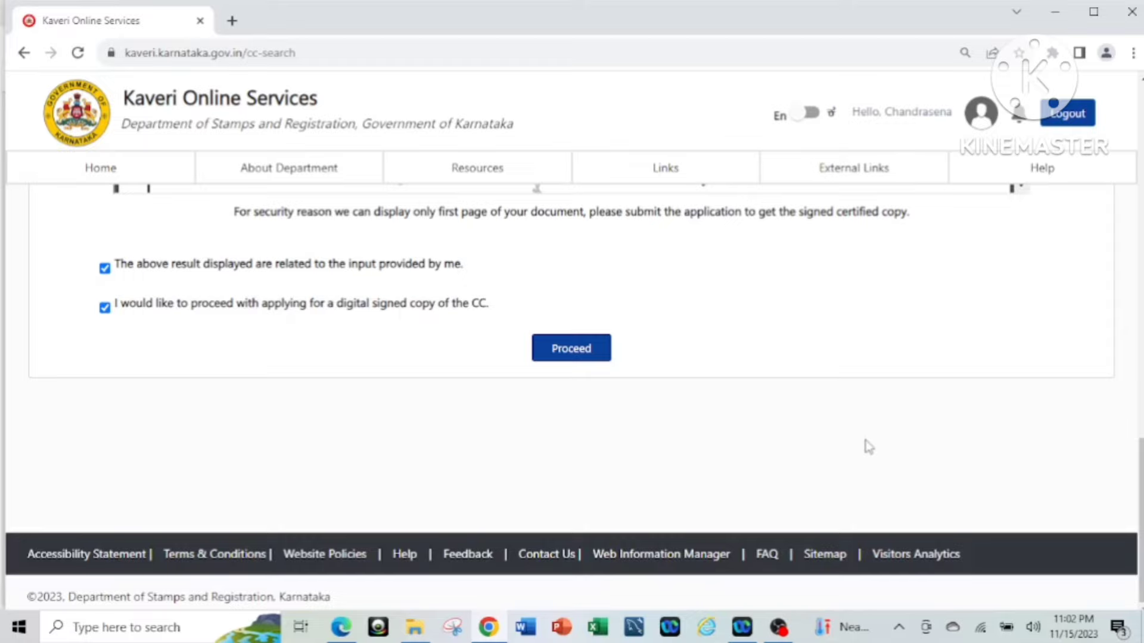
left_click(570, 356)
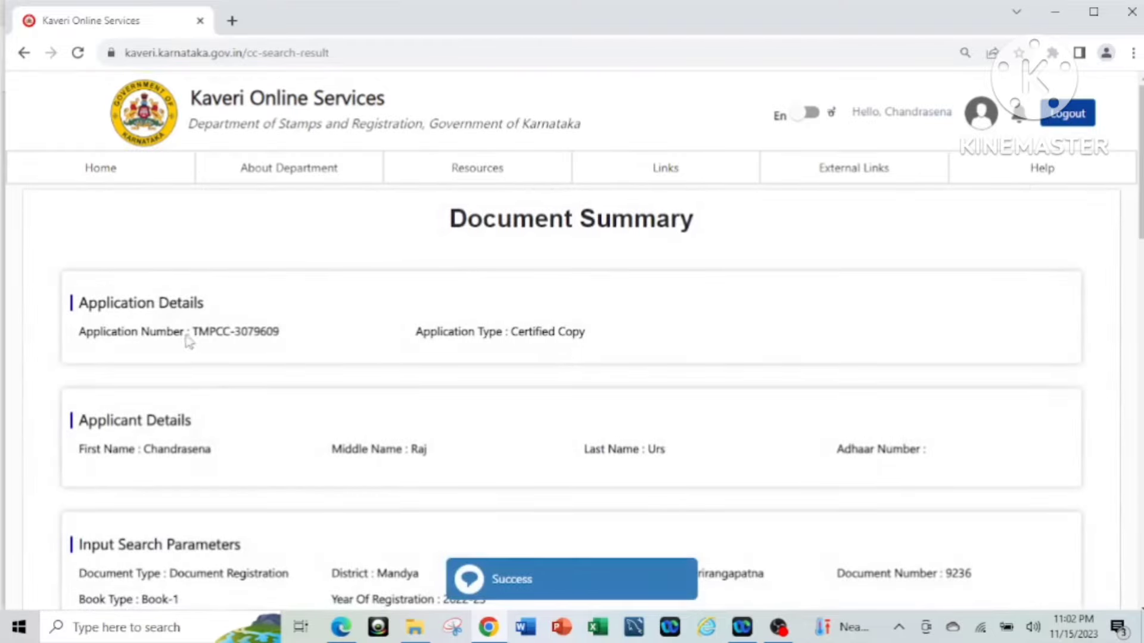
left_click_drag(192, 332, 282, 338)
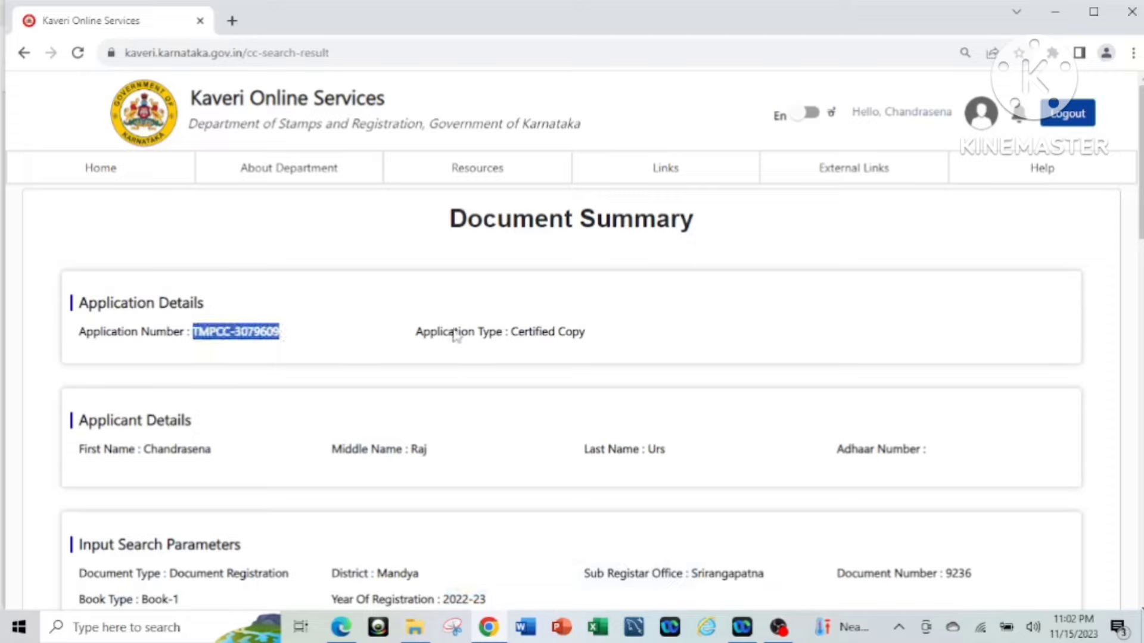
left_click(480, 340)
left_click_drag(513, 337, 590, 342)
left_click(711, 350)
scroll(714, 355, "down", 2)
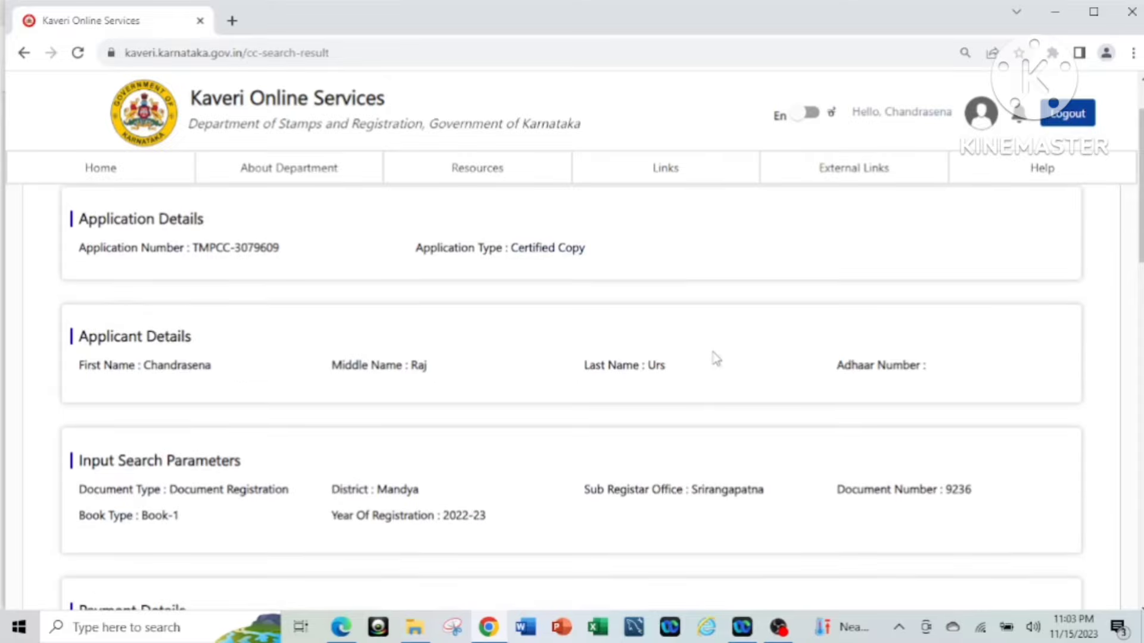
scroll(973, 376, "down", 3)
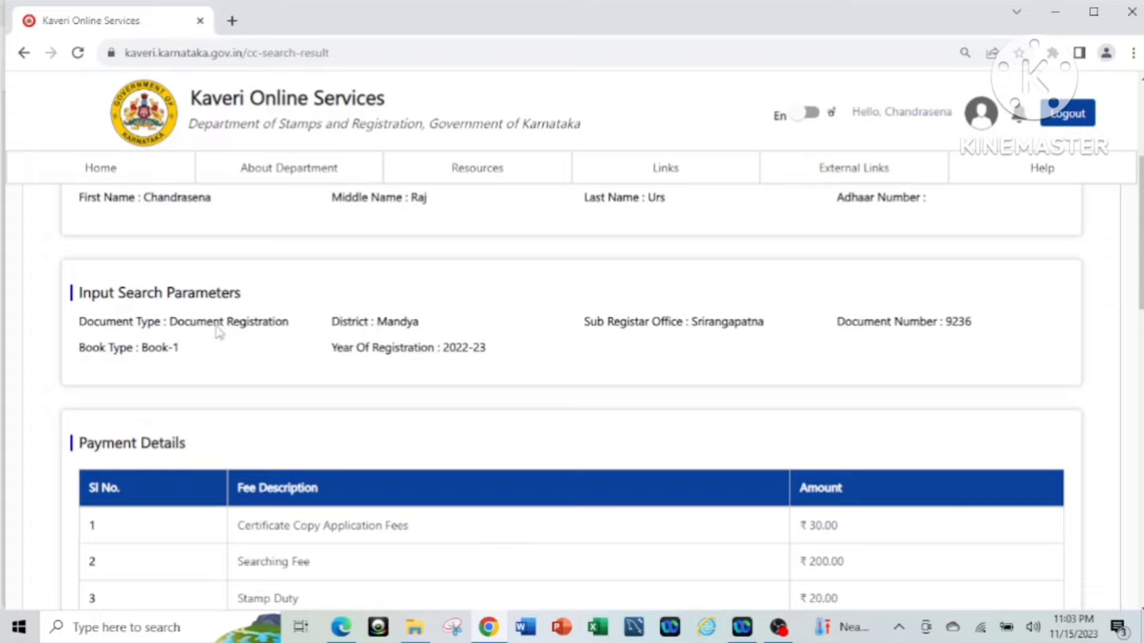
double_click(395, 325)
double_click(696, 323)
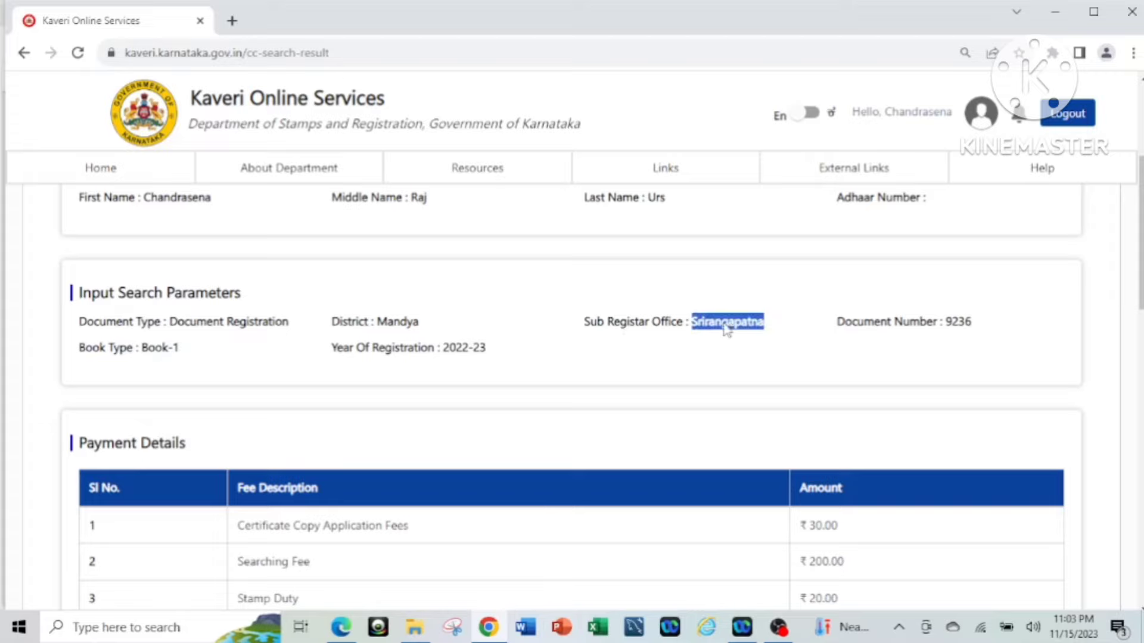
left_click_drag(944, 323, 977, 324)
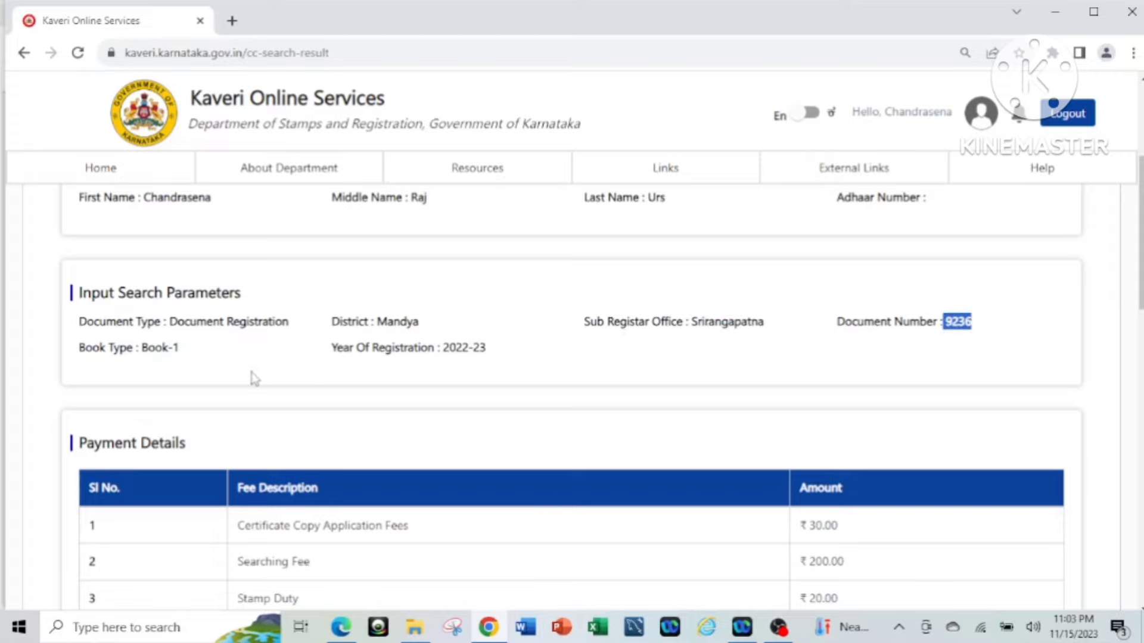
left_click(181, 374)
scroll(1132, 412, "down", 3)
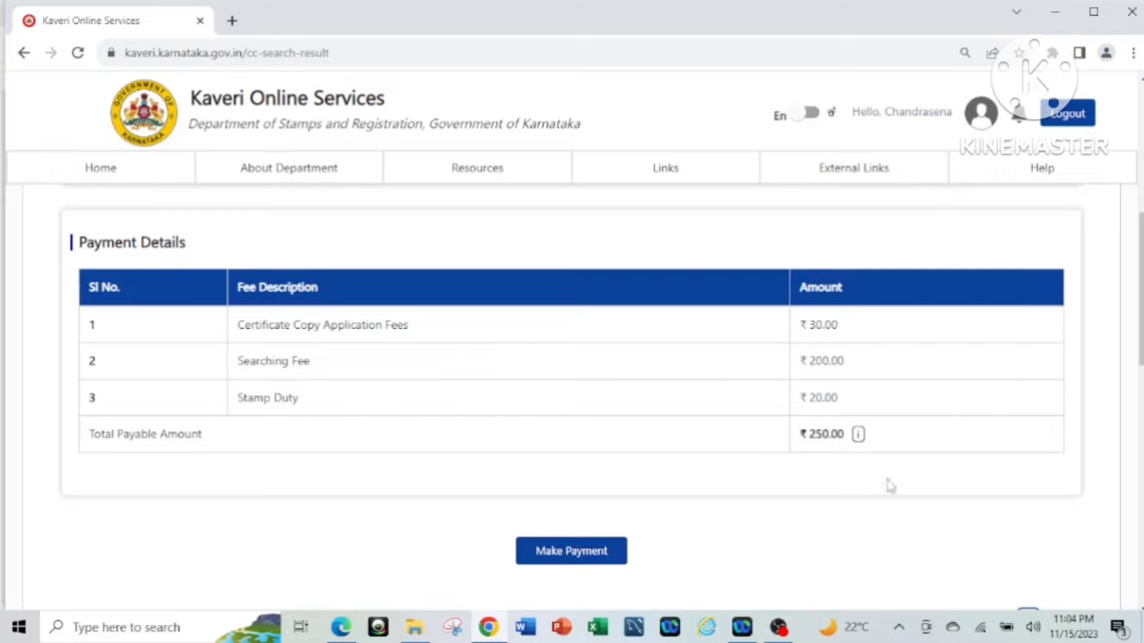
- Choose Make Payment for the ₹250.00 fees and continue past the payment prerequisites
left_click(572, 554)
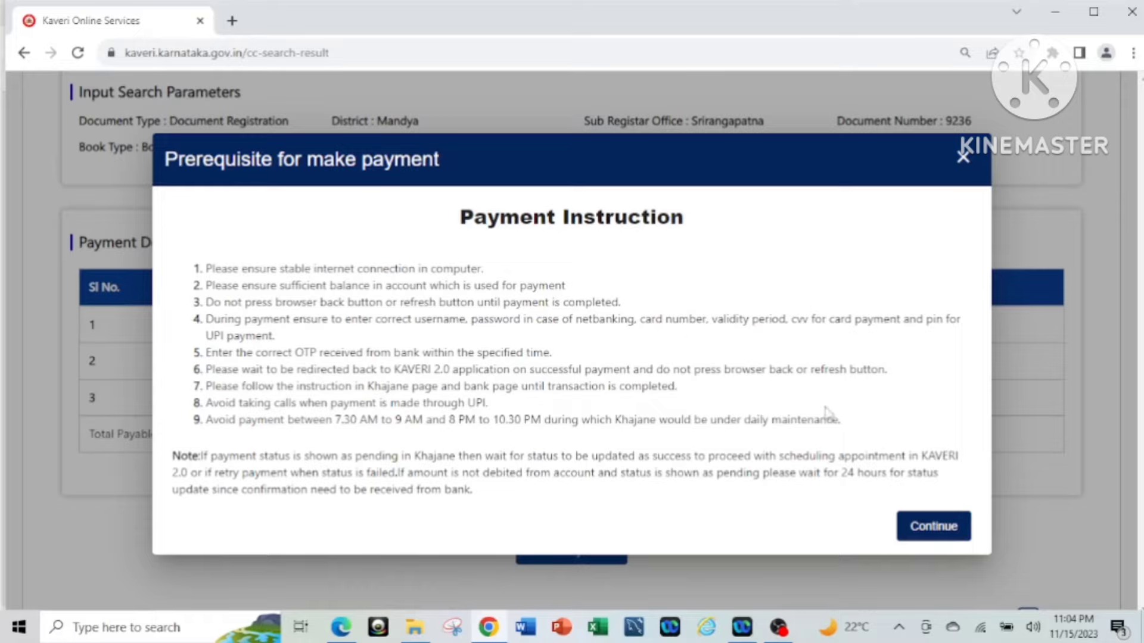
left_click(934, 532)
- Set payment mode to Netbanking and e-payment type to SBI e-Pay (Aggregator)
left_click(593, 168)
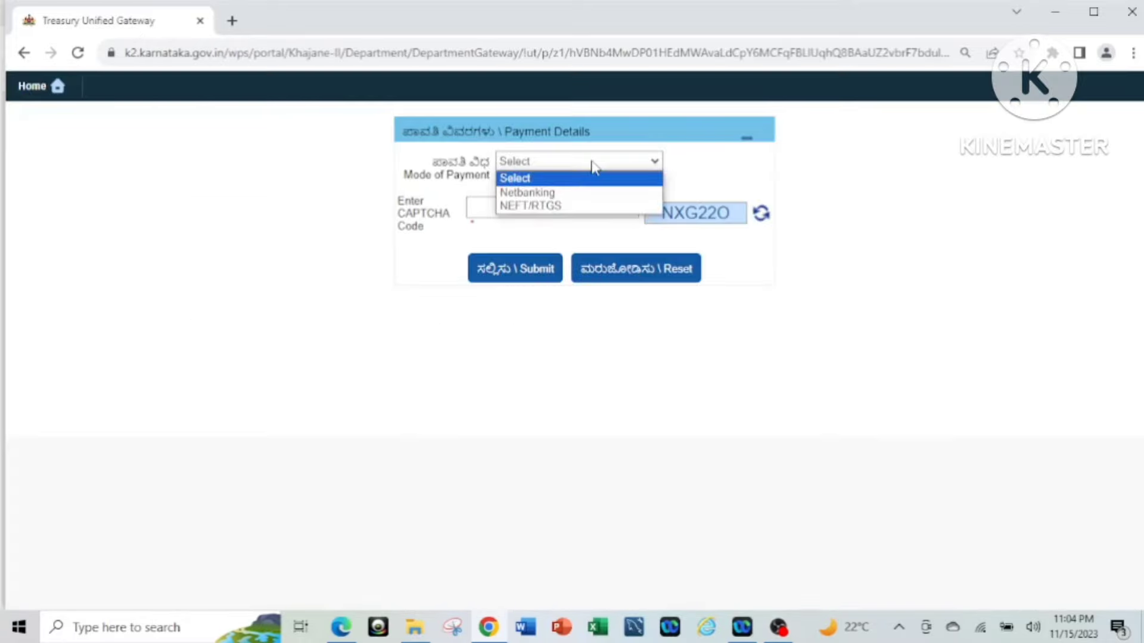
left_click(562, 194)
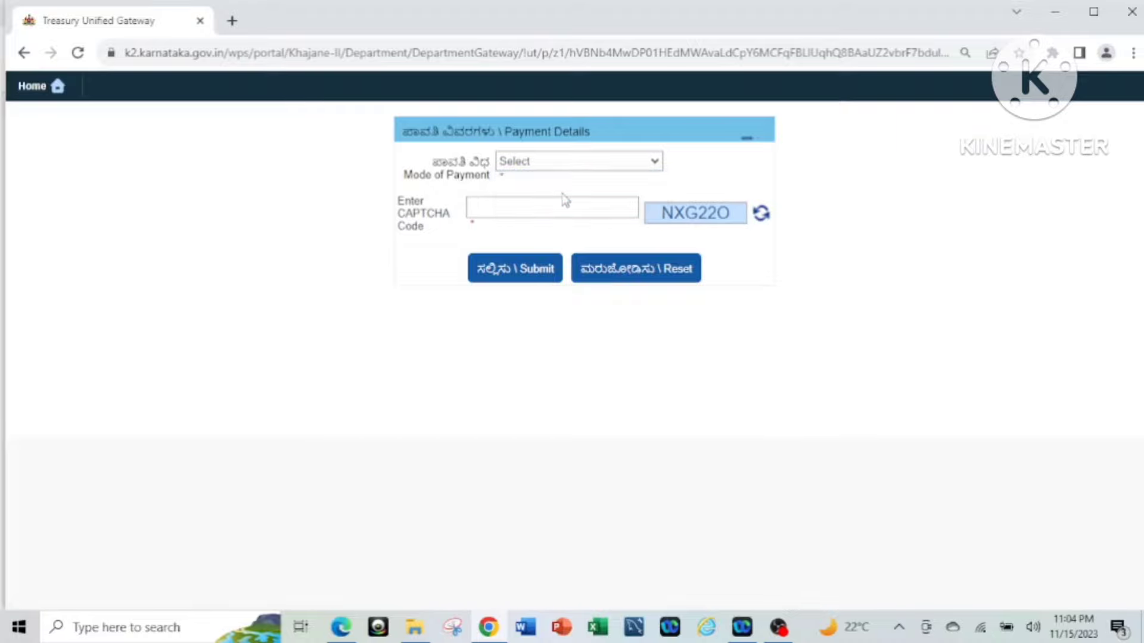
left_click(558, 214)
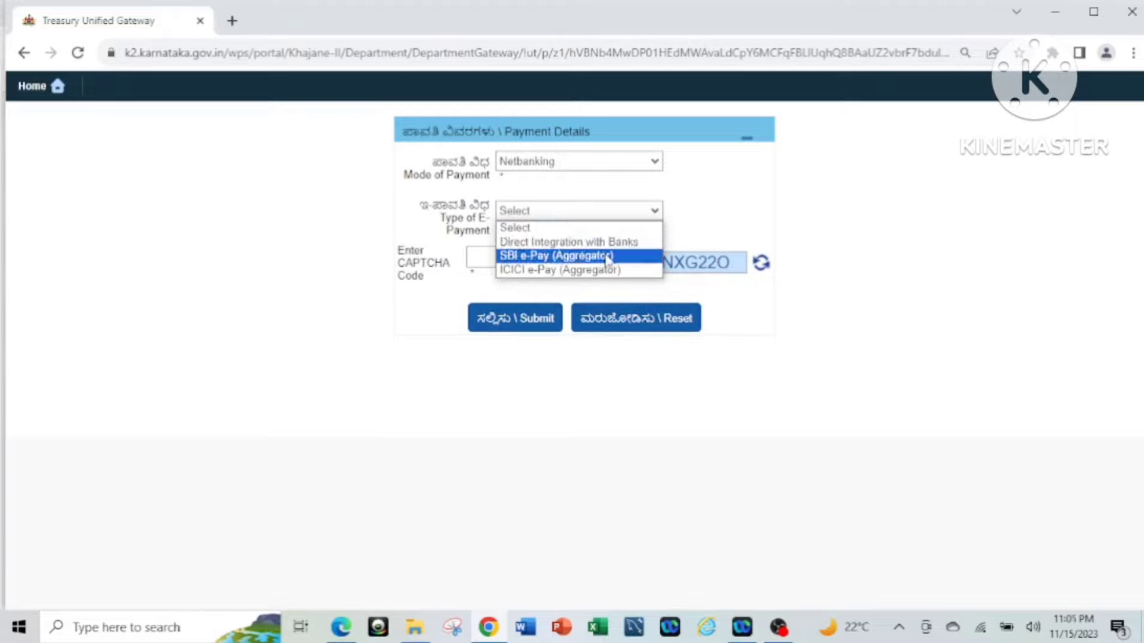
left_click(568, 261)
- Enter the CAPTCHA code, accept the no-chargeback terms, and submit to SBIePay
left_click(568, 258)
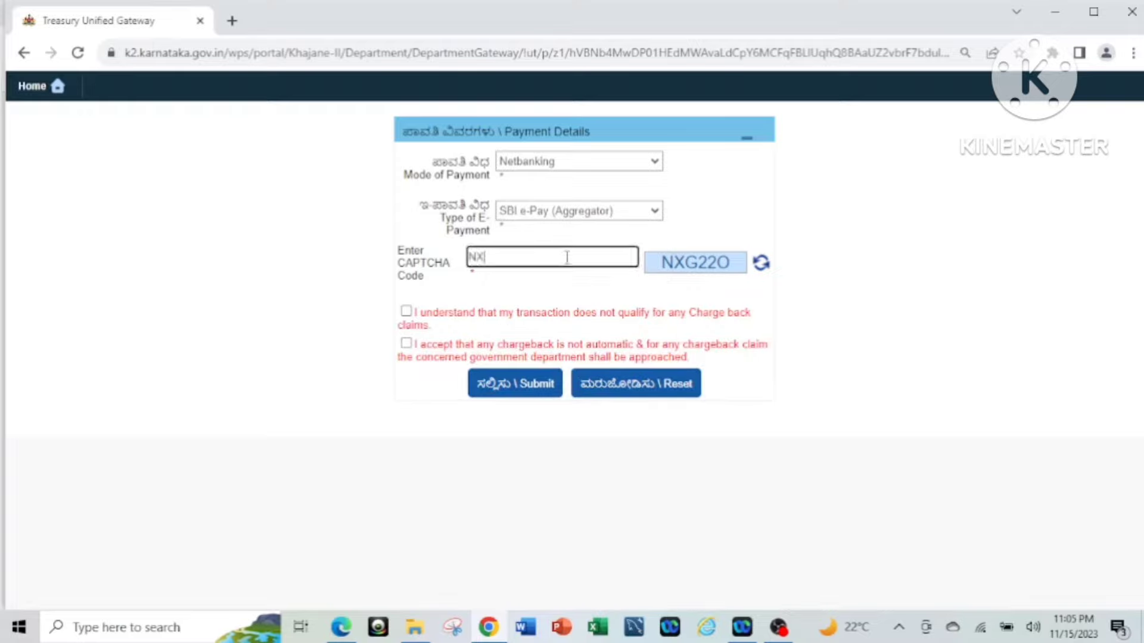
type("NXG")
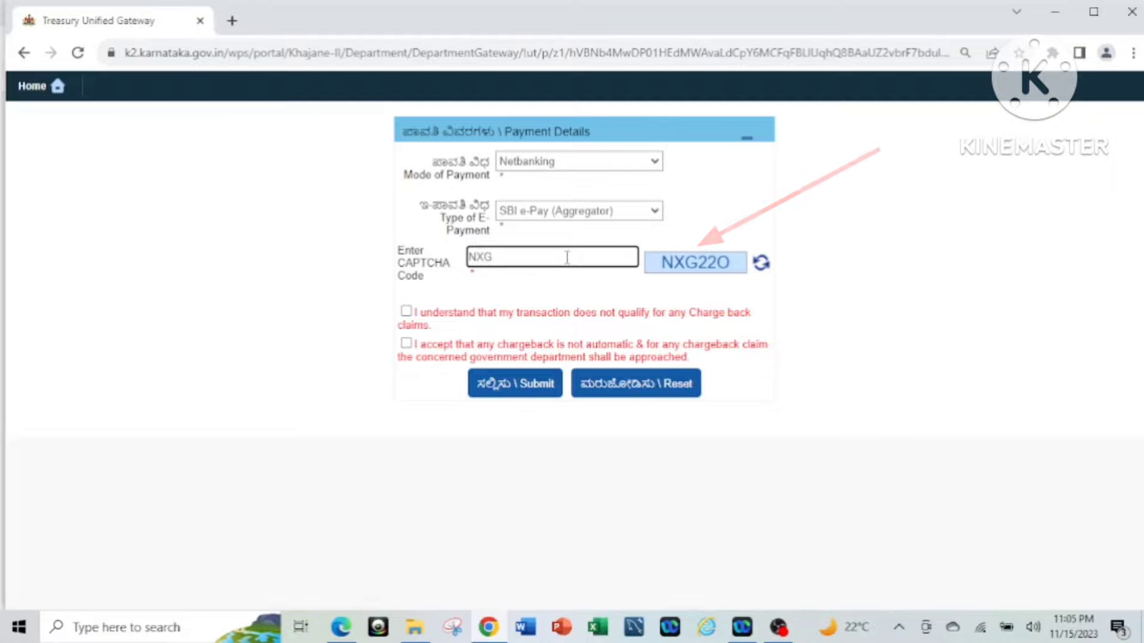
type("22")
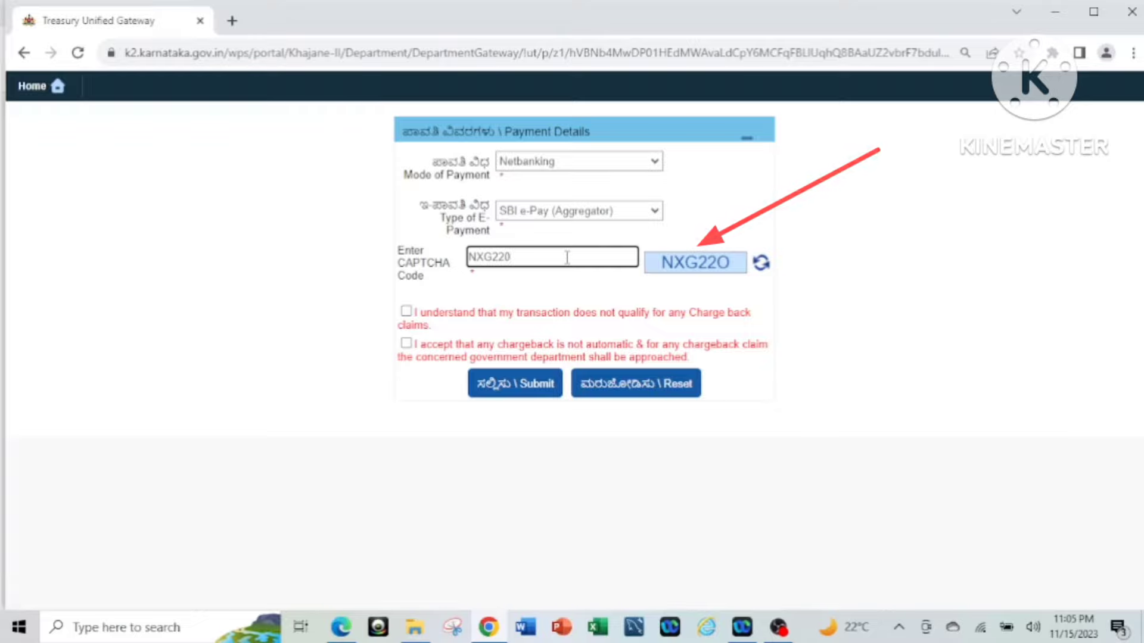
type("O")
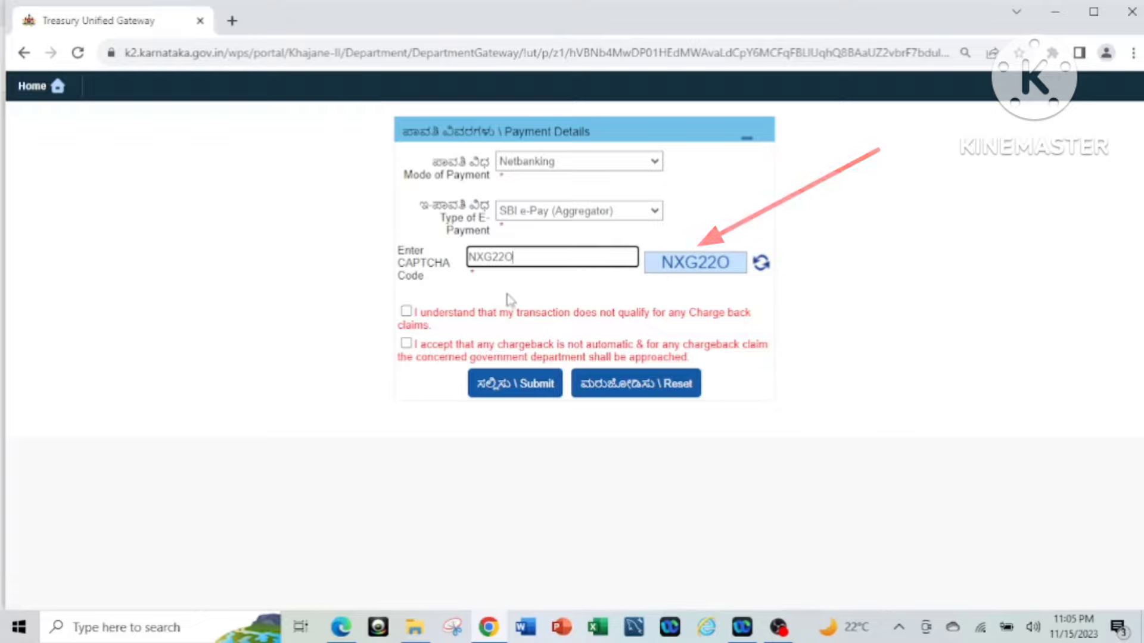
left_click(406, 312)
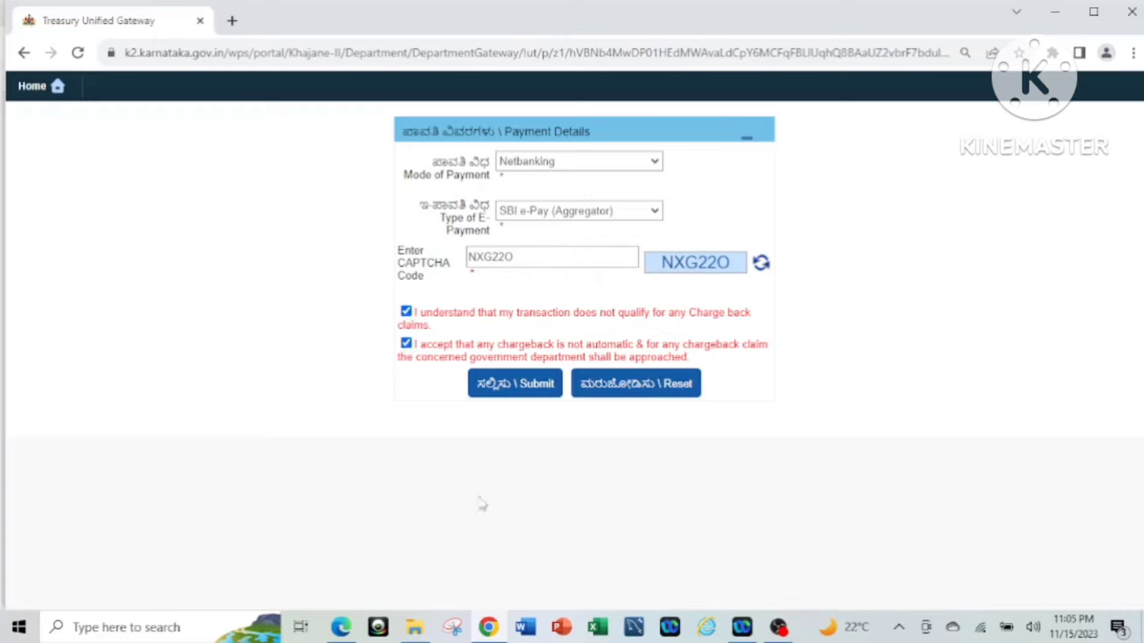
left_click(535, 388)
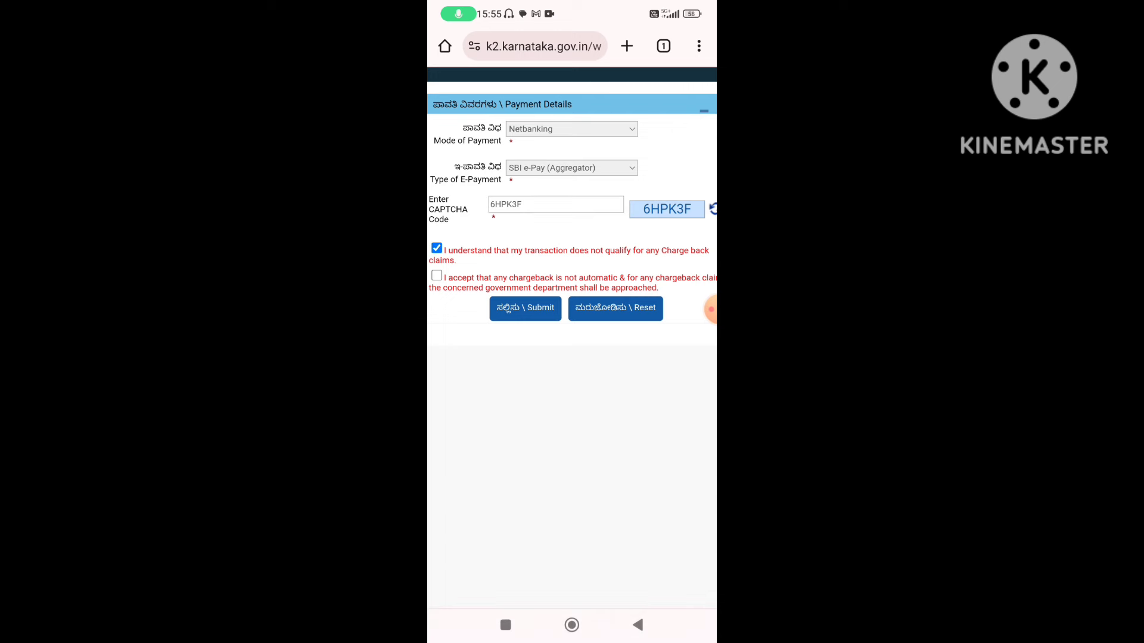
scroll(572, 238, "down", 3)
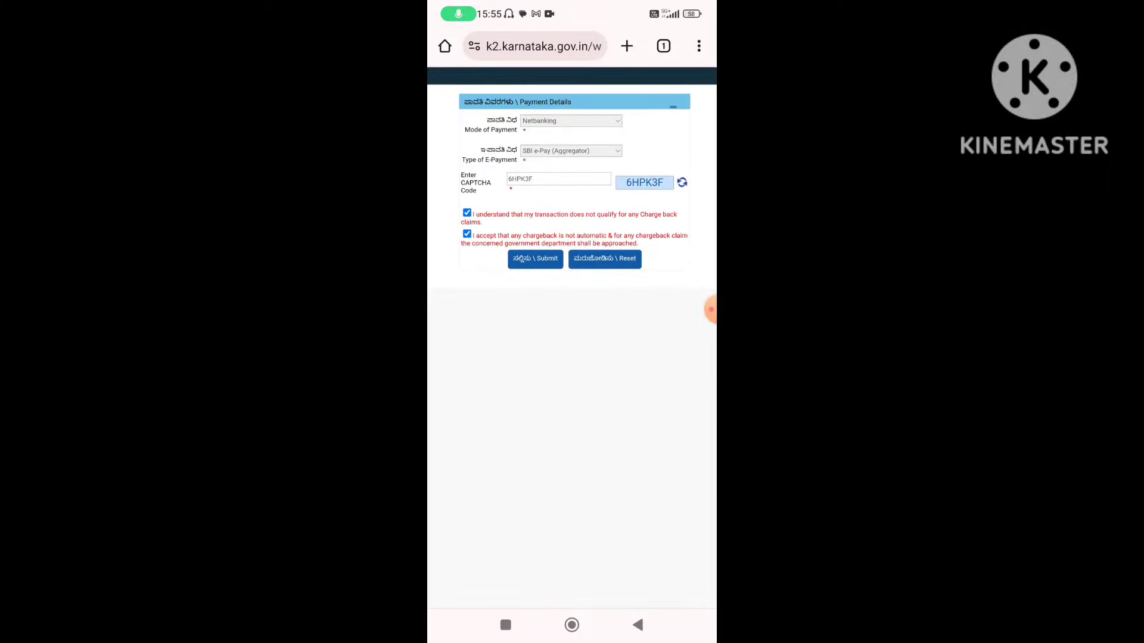
left_click(535, 258)
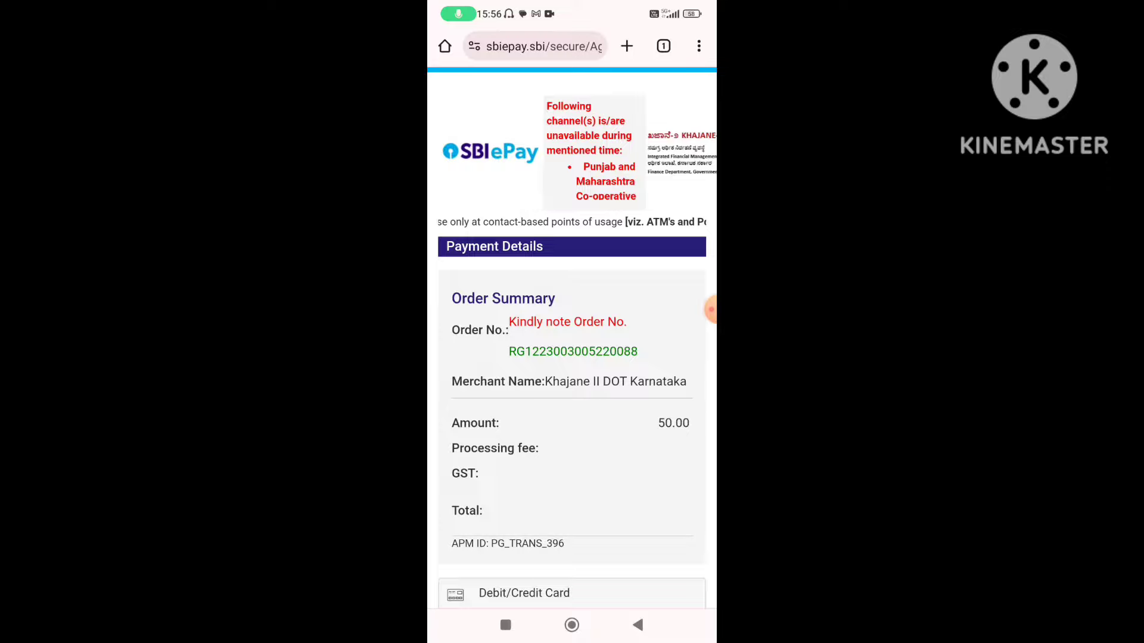
- Pay the 50.00 INR by the entered UPI ID and bring up recent apps
scroll(572, 357, "down", 3)
scroll(572, 358, "down", 8)
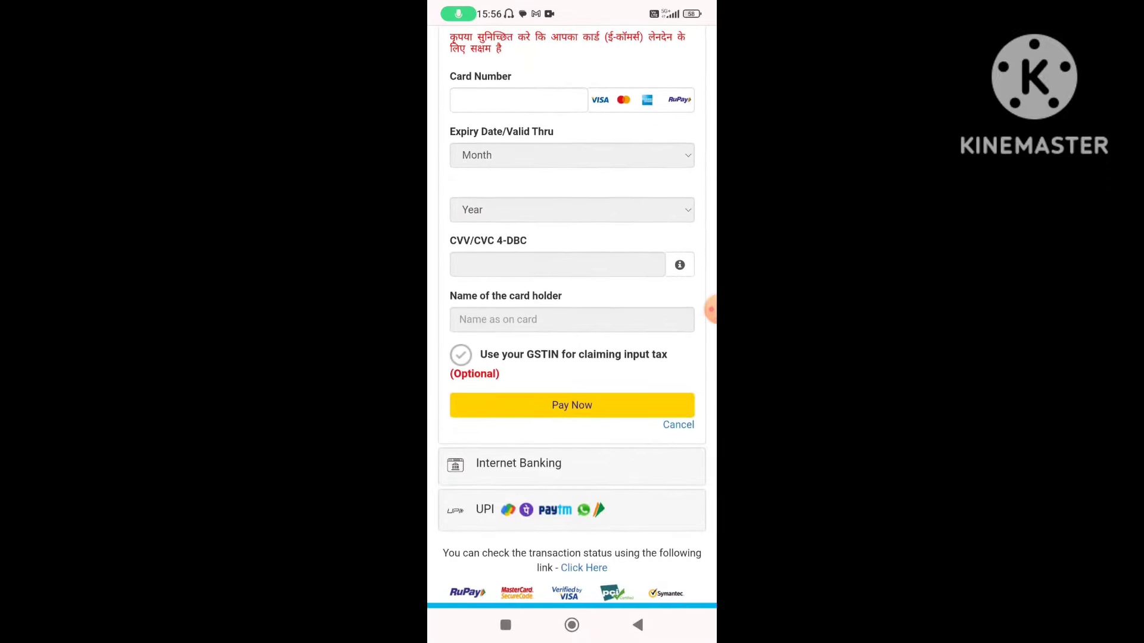
scroll(571, 357, "up", 3)
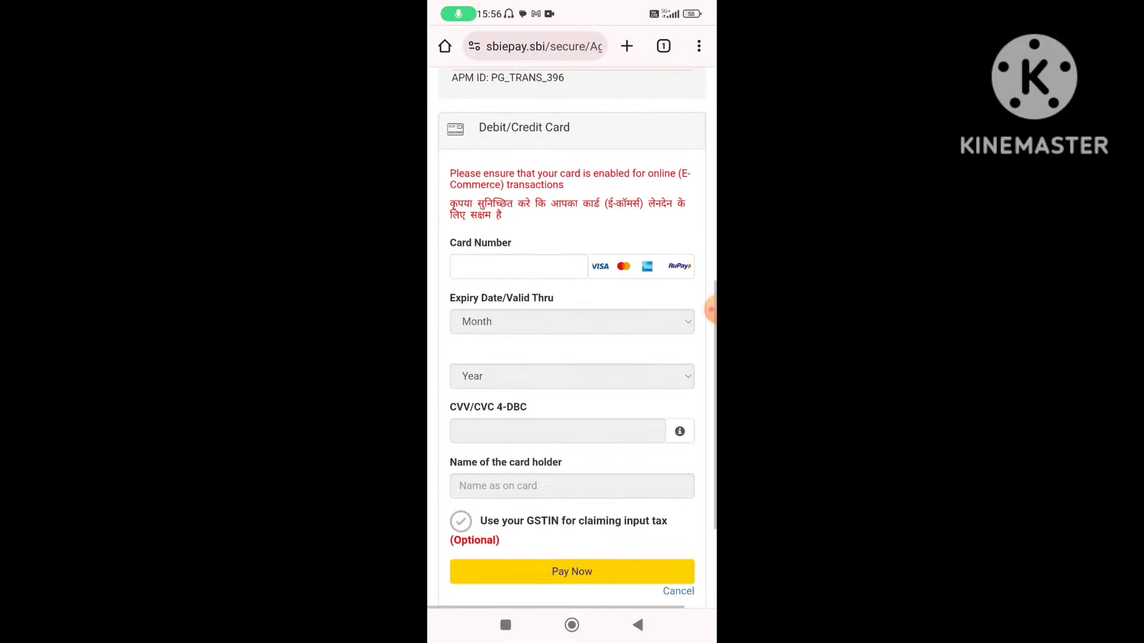
scroll(572, 357, "up", 2)
scroll(572, 357, "down", 3)
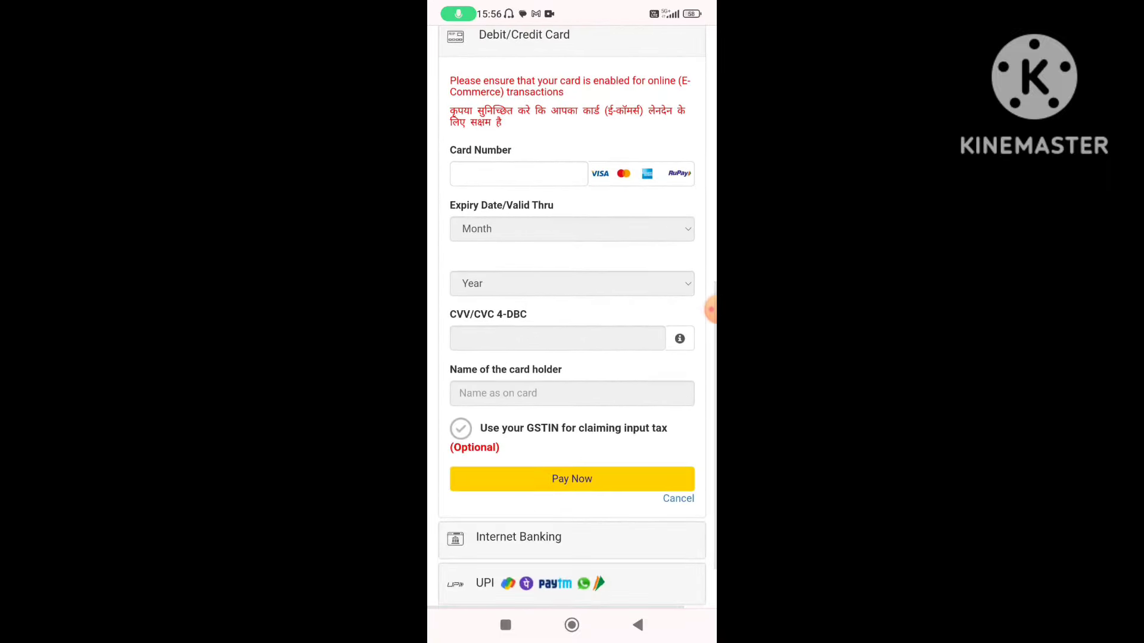
scroll(572, 358, "down", 1)
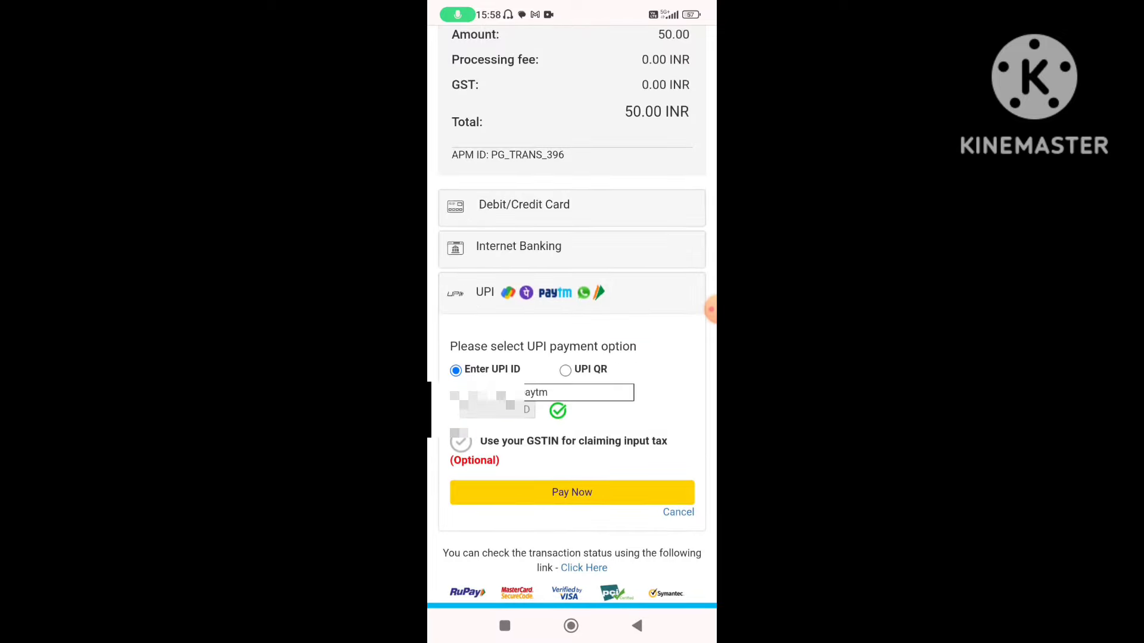
left_click(572, 492)
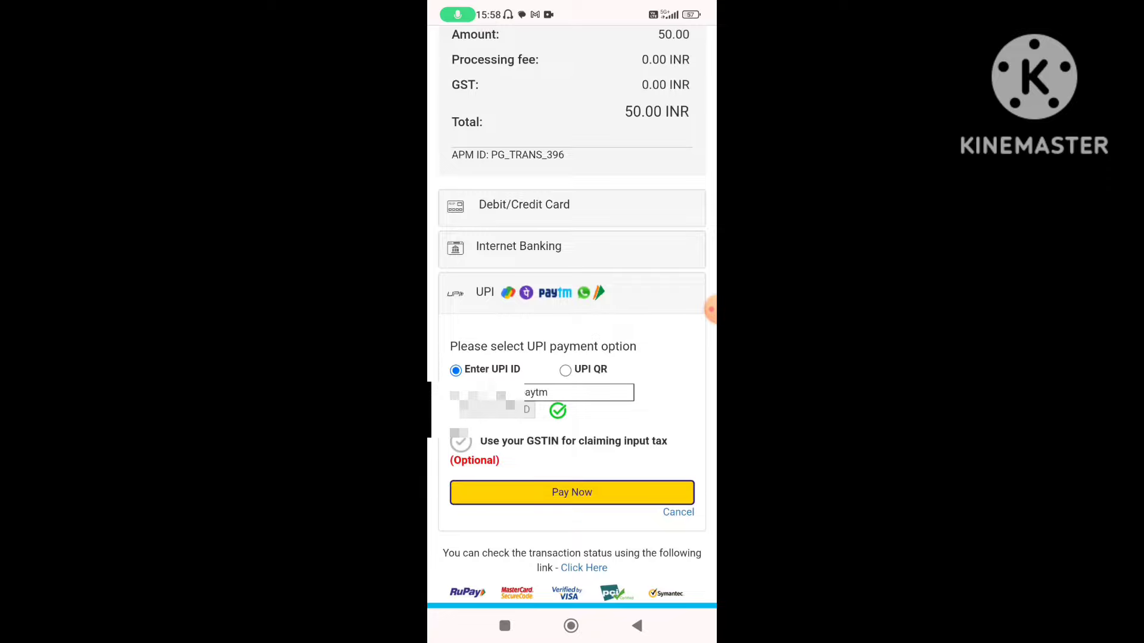
left_click(504, 625)
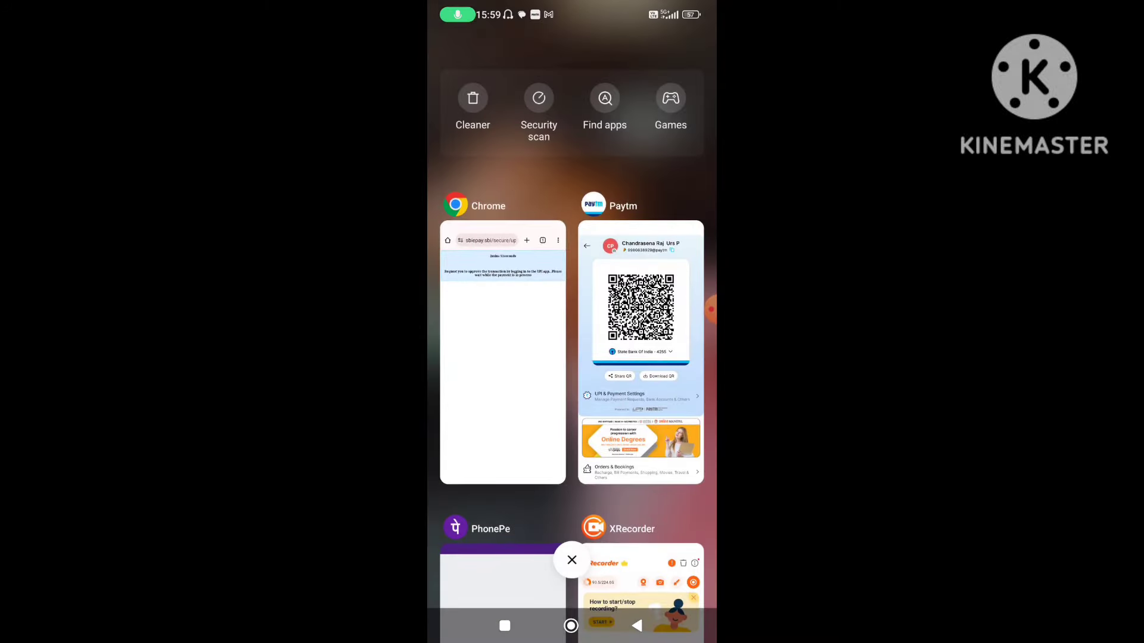
- Open Paytm and proceed to pay the ₹50 UPI request
left_click(640, 352)
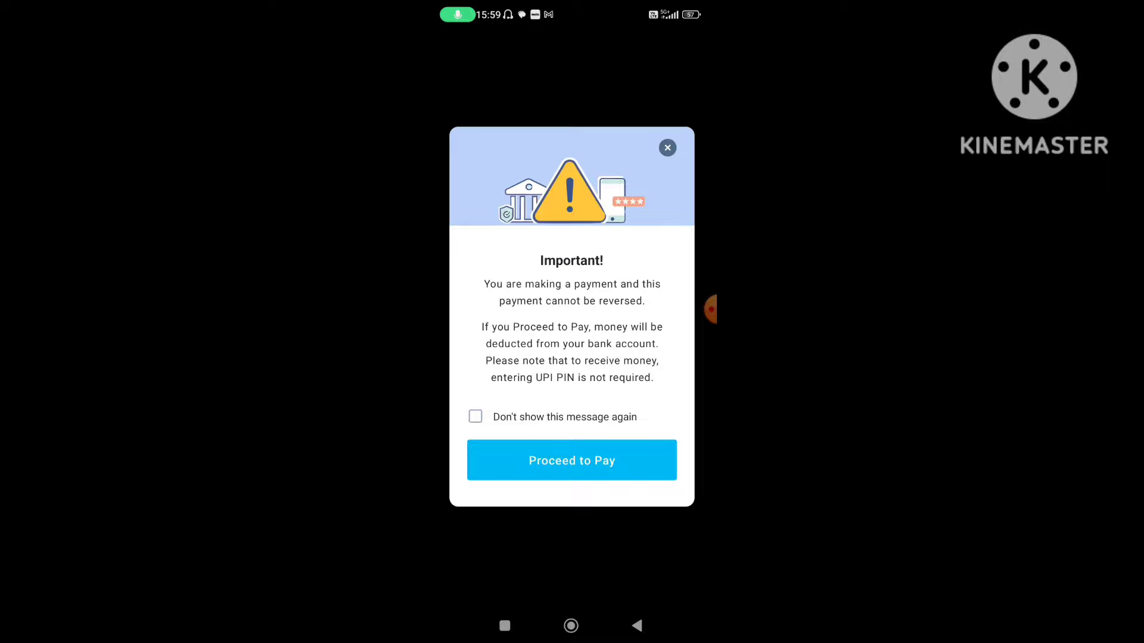
left_click(572, 460)
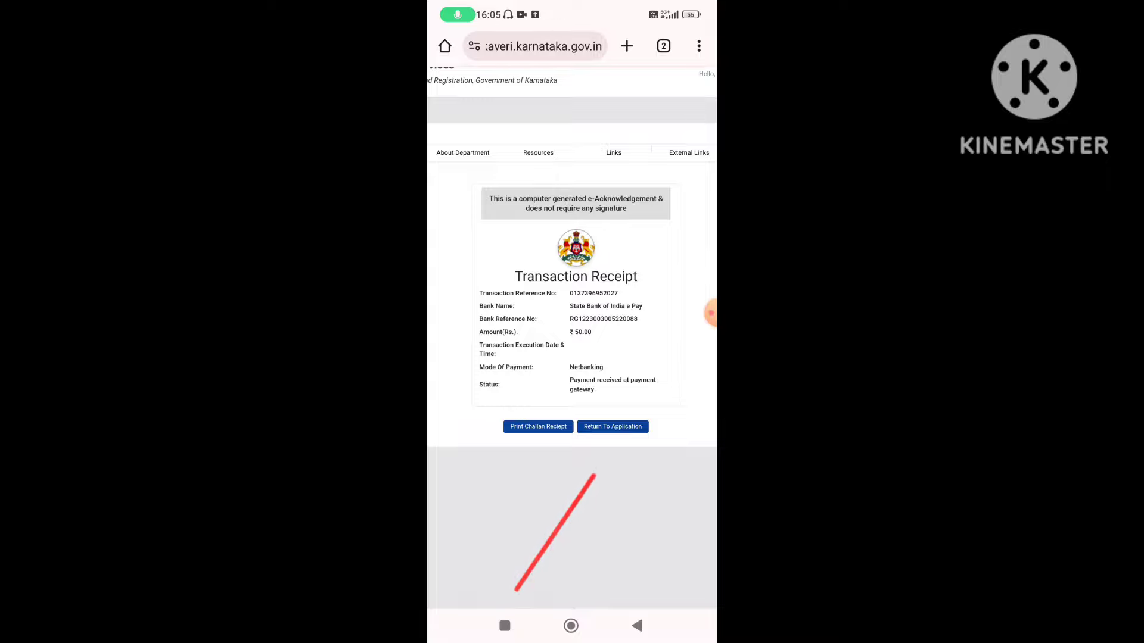
- Return to the applications, open the E-Sign-ready one, and send its Form 22 for e-signing
left_click(612, 426)
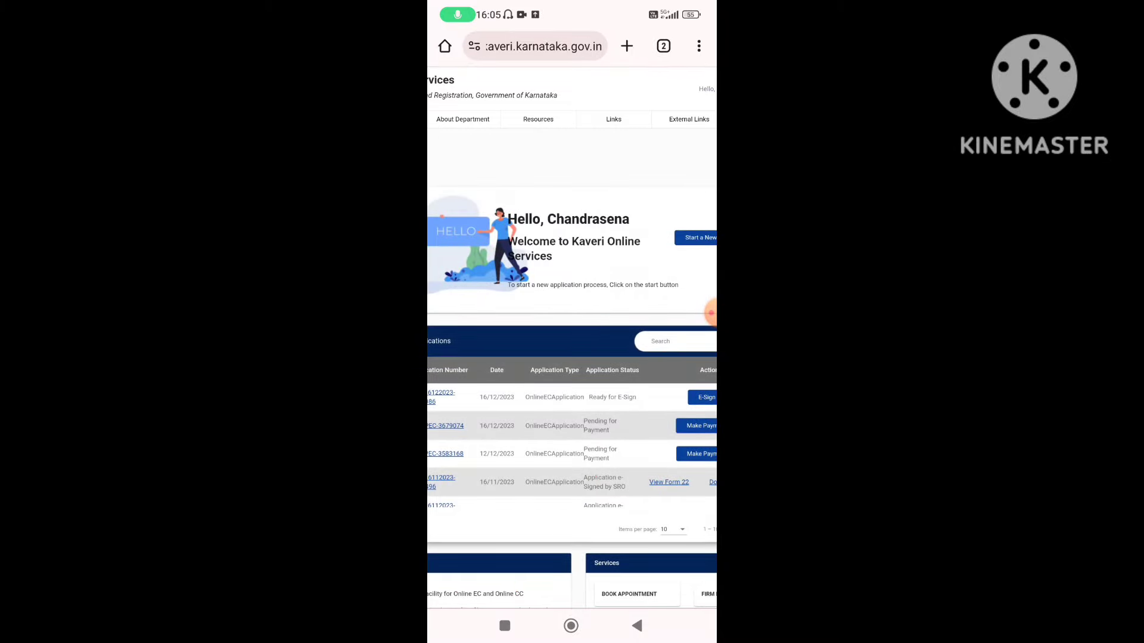
scroll(572, 340, "right", 3)
scroll(572, 340, "down", 3)
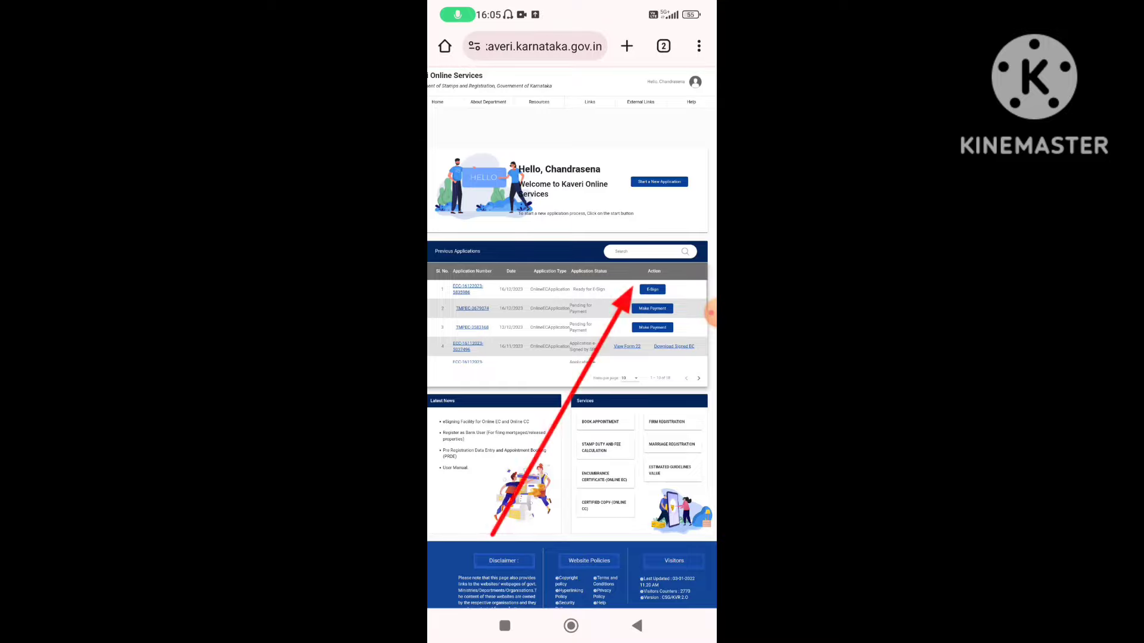
left_click(653, 289)
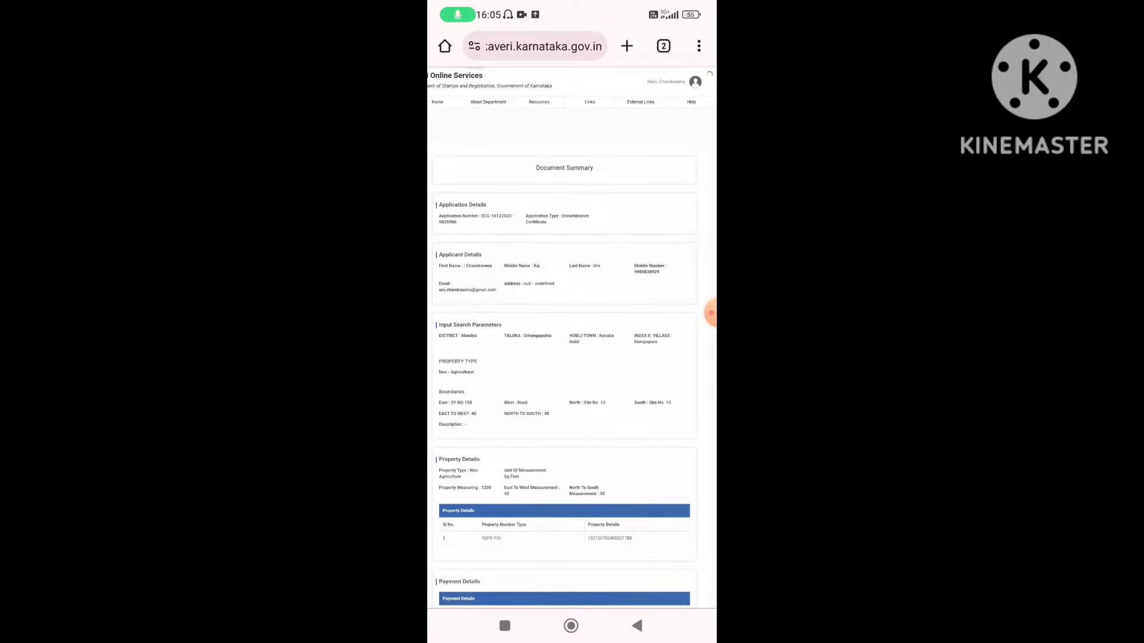
scroll(572, 321, "down", 7)
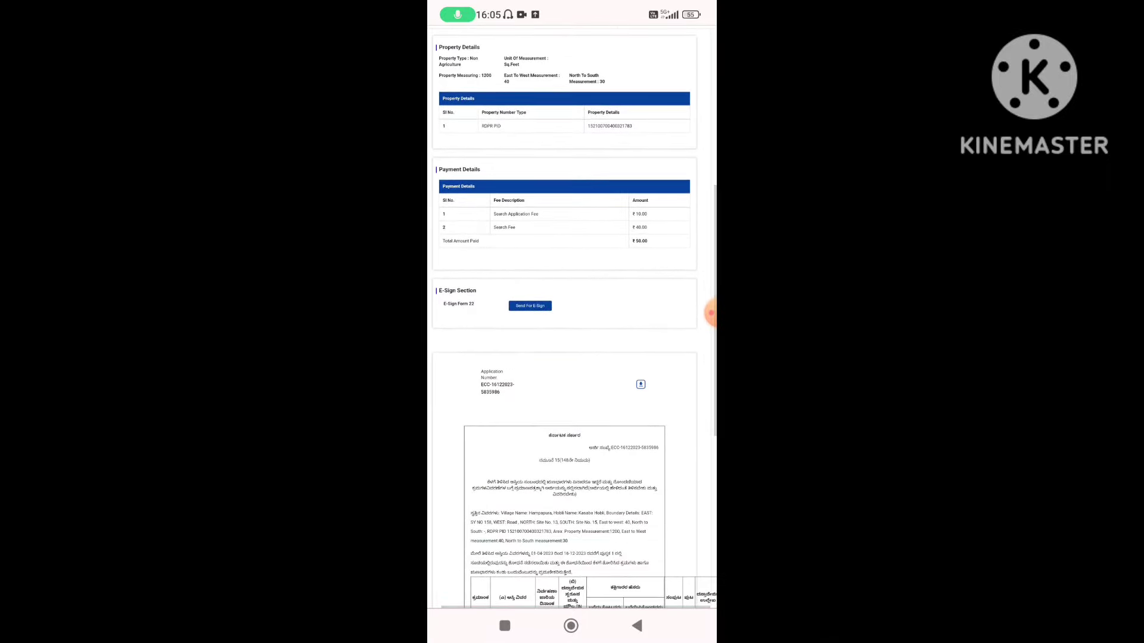
scroll(572, 322, "down", 1)
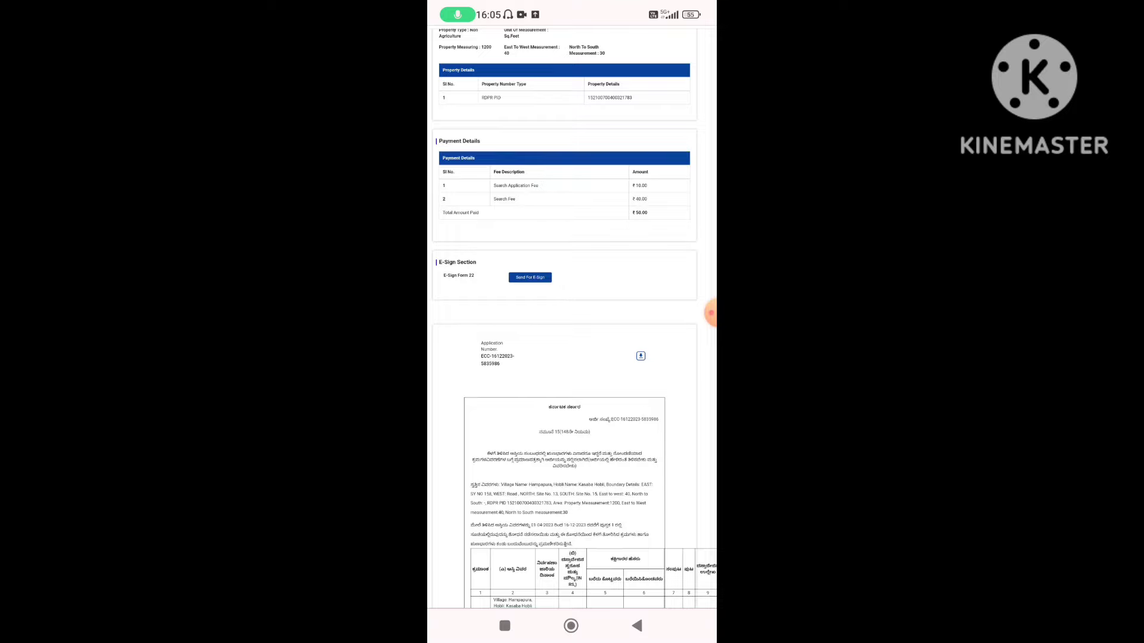
left_click(530, 277)
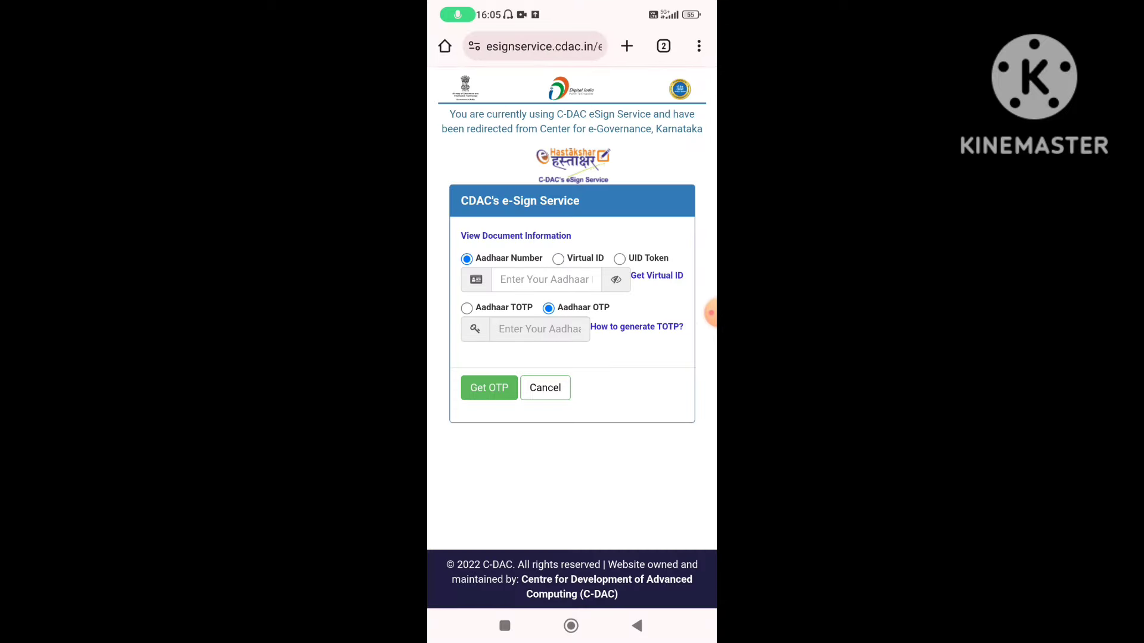
- Enter the Aadhaar number and request an OTP
left_click(545, 279)
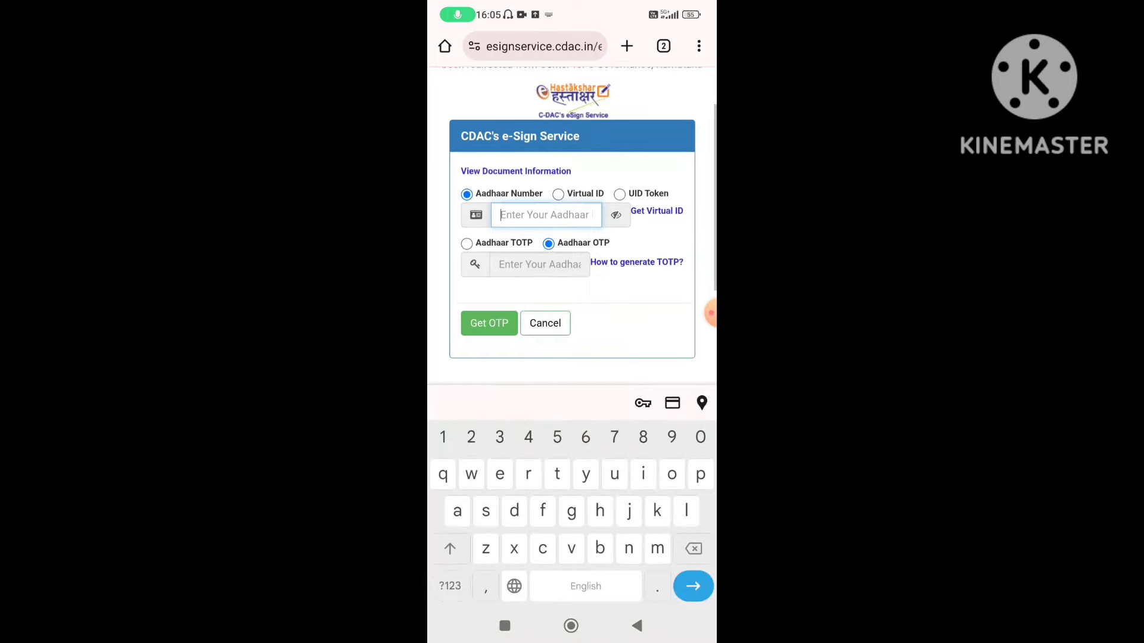
type("1133")
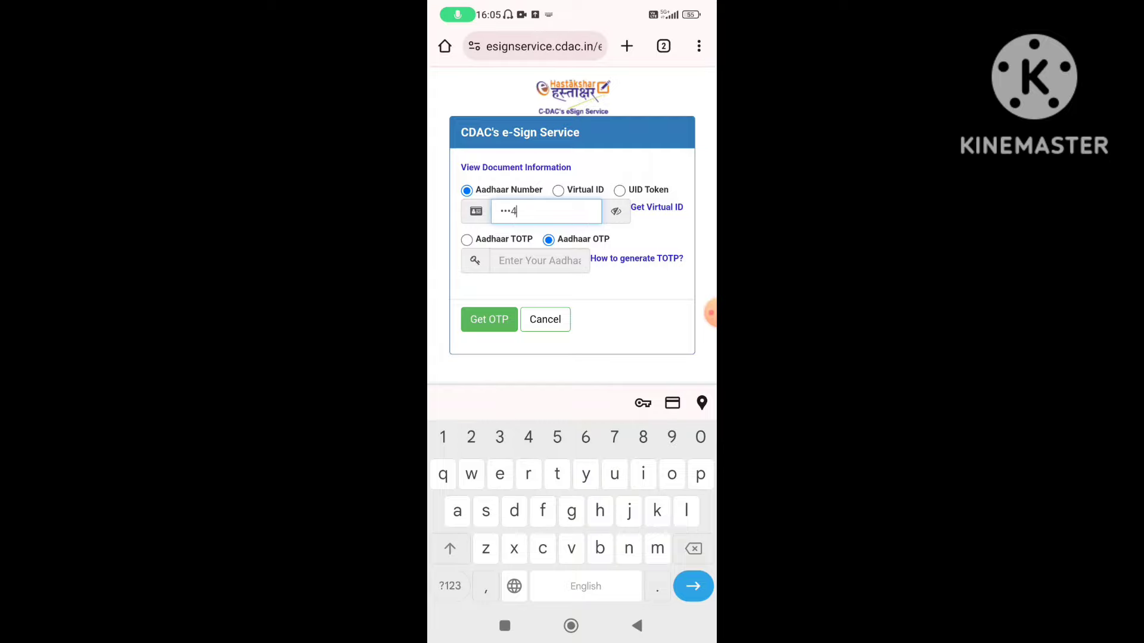
type("••••••••")
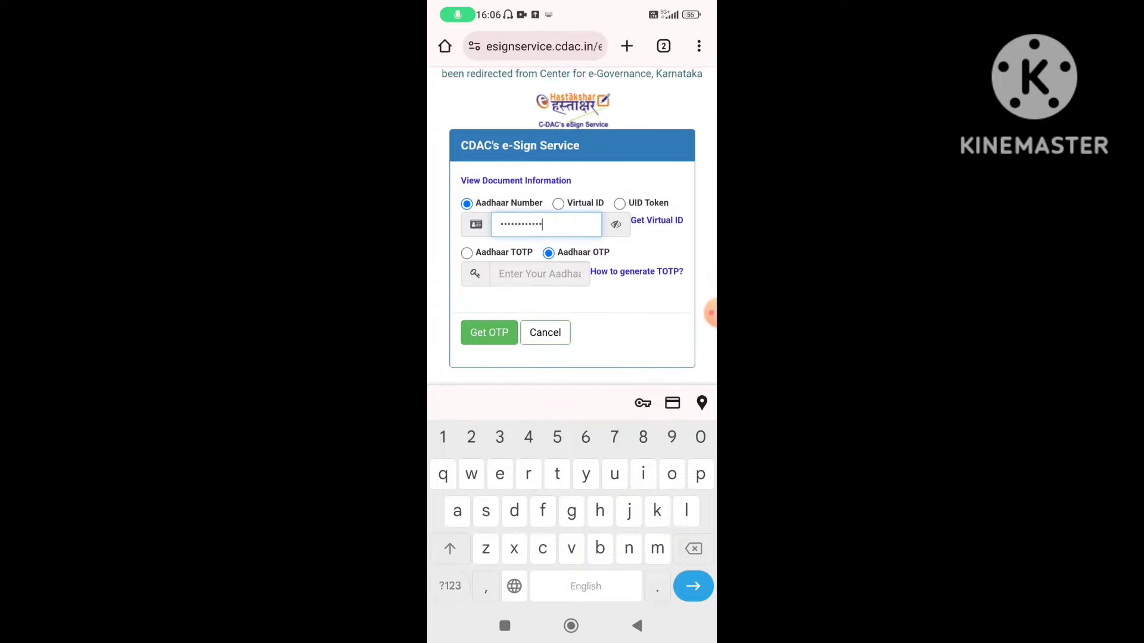
key("Return")
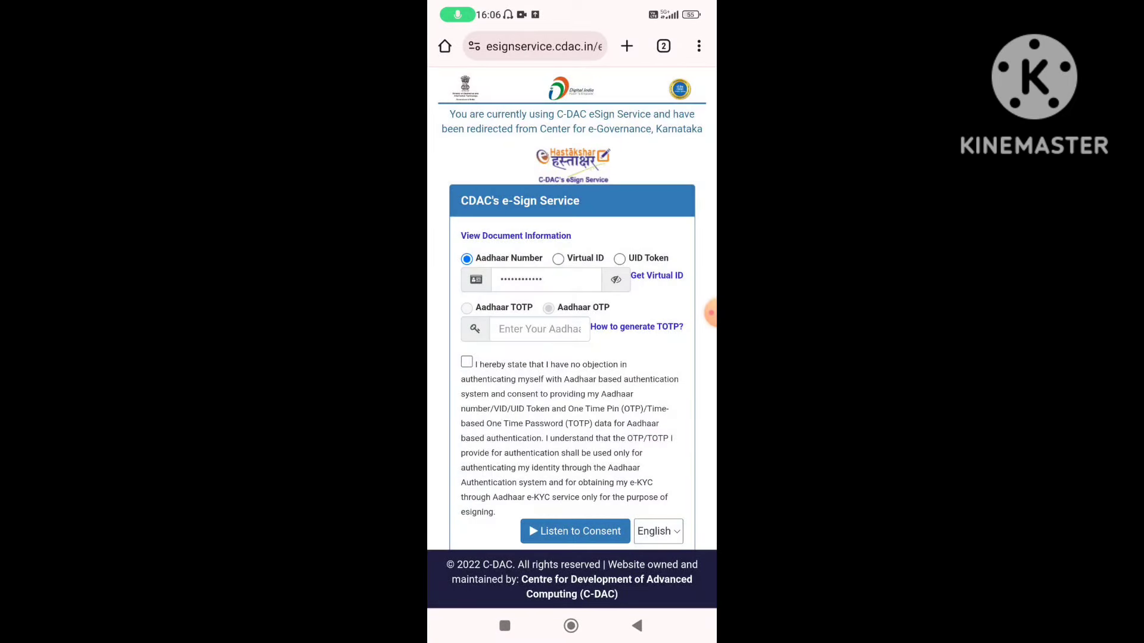
- Accept the Aadhaar authentication consent, enter the received OTP, and submit
left_click(467, 286)
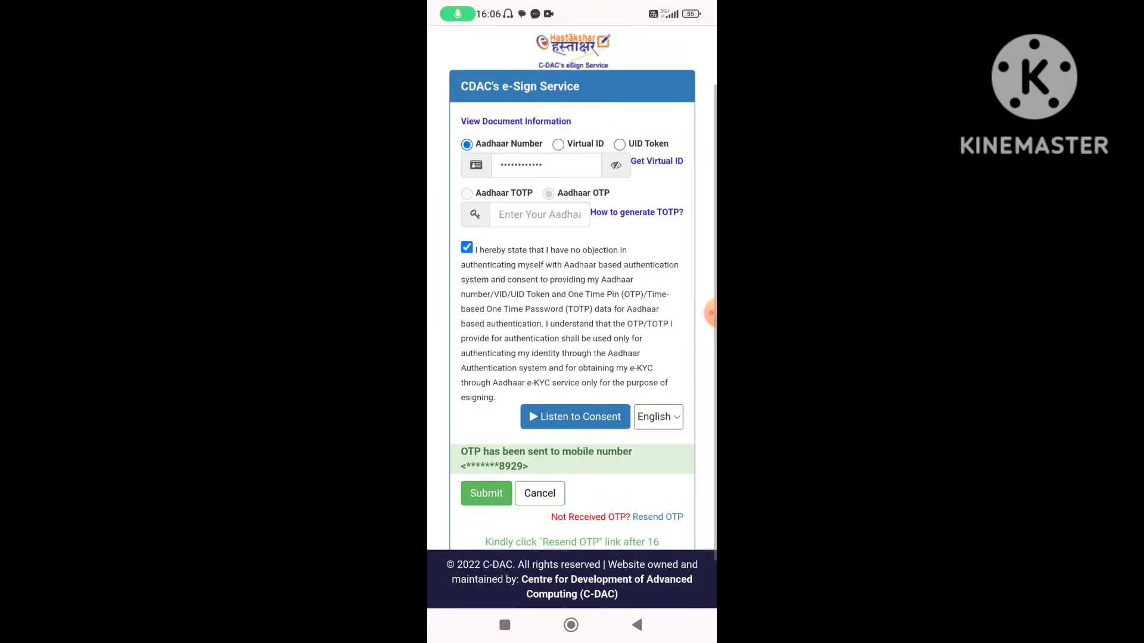
scroll(572, 297, "down", 2)
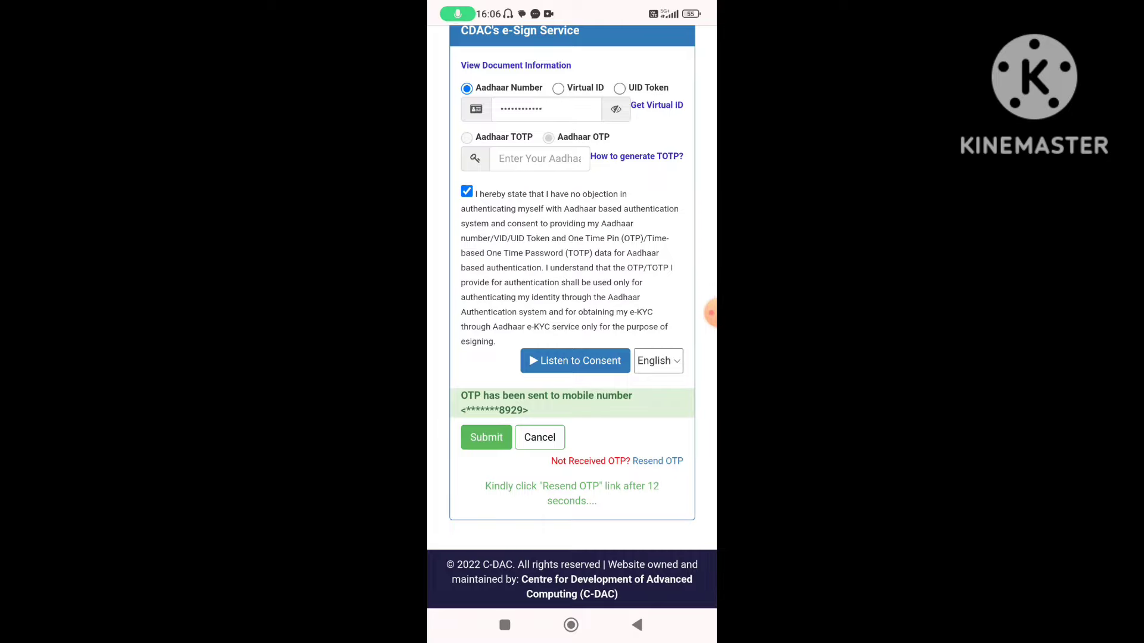
scroll(572, 298, "up", 2)
left_click(542, 278)
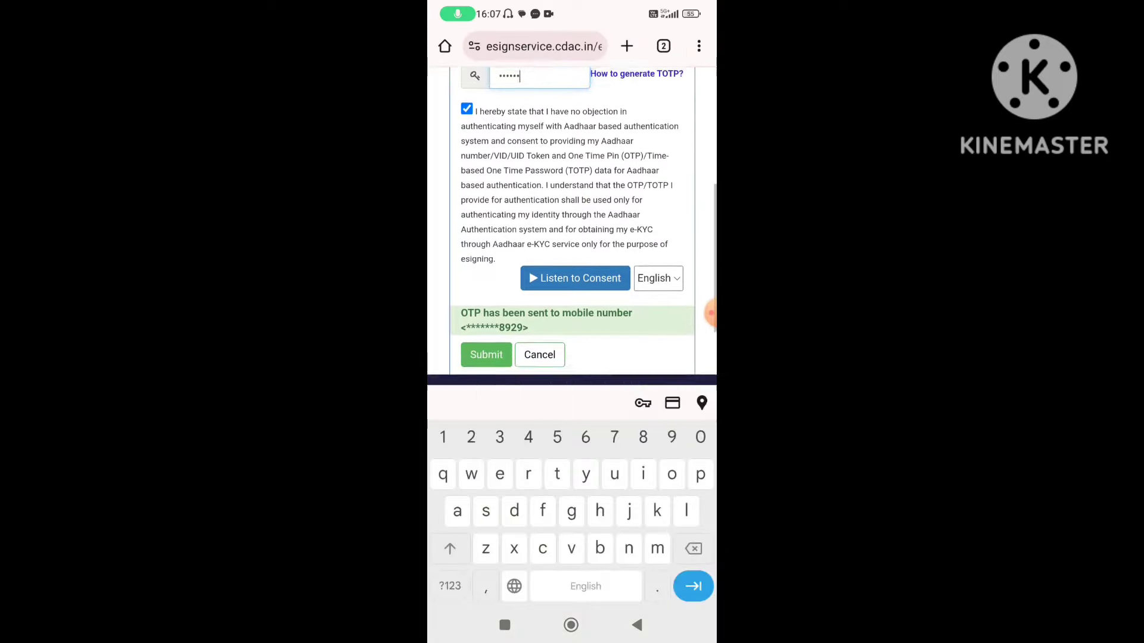
left_click(487, 339)
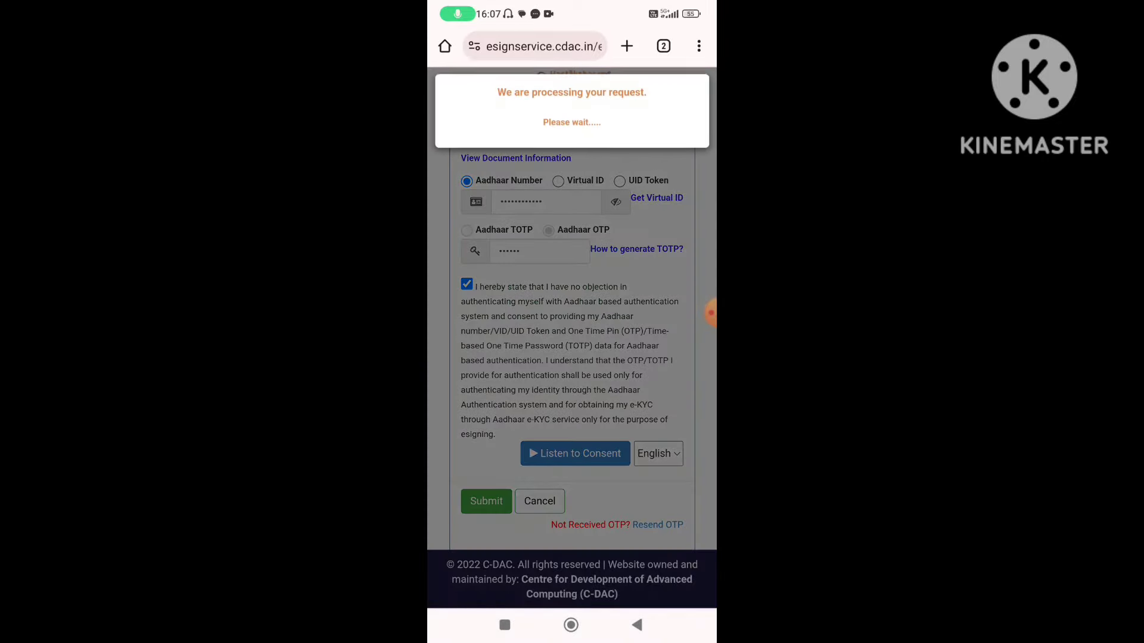